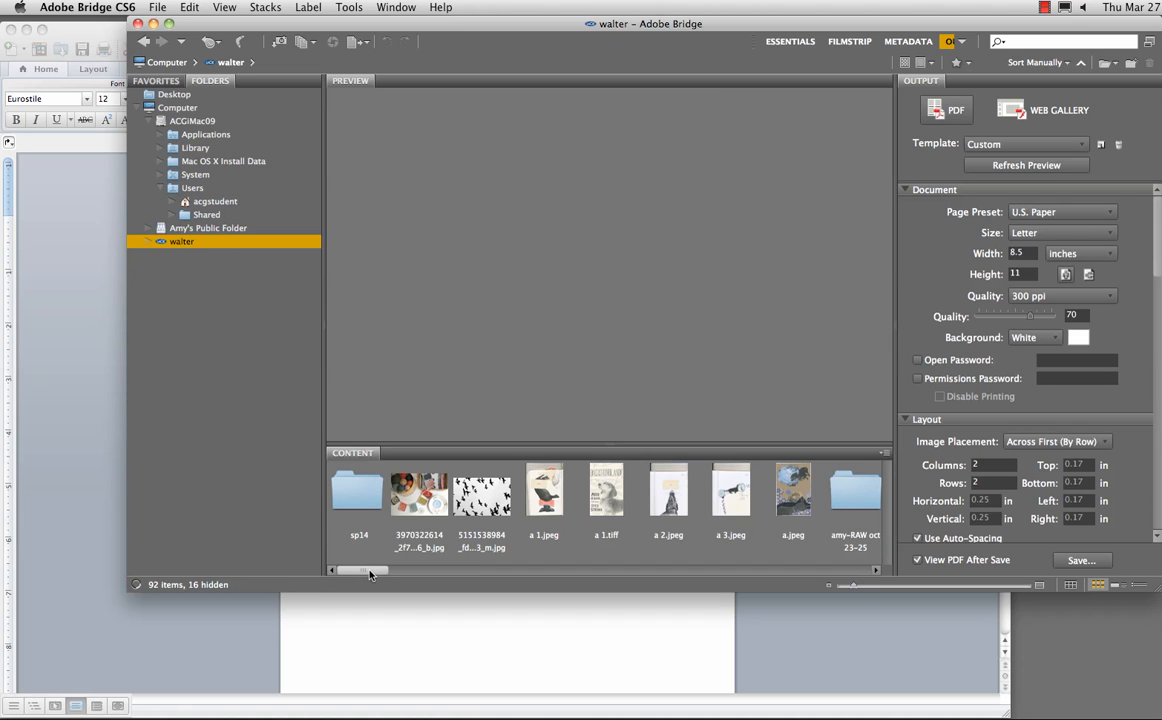
- Find IMG_1427.JPG among the files on the walter drive and preview it
left_click_drag(369, 573, 552, 580)
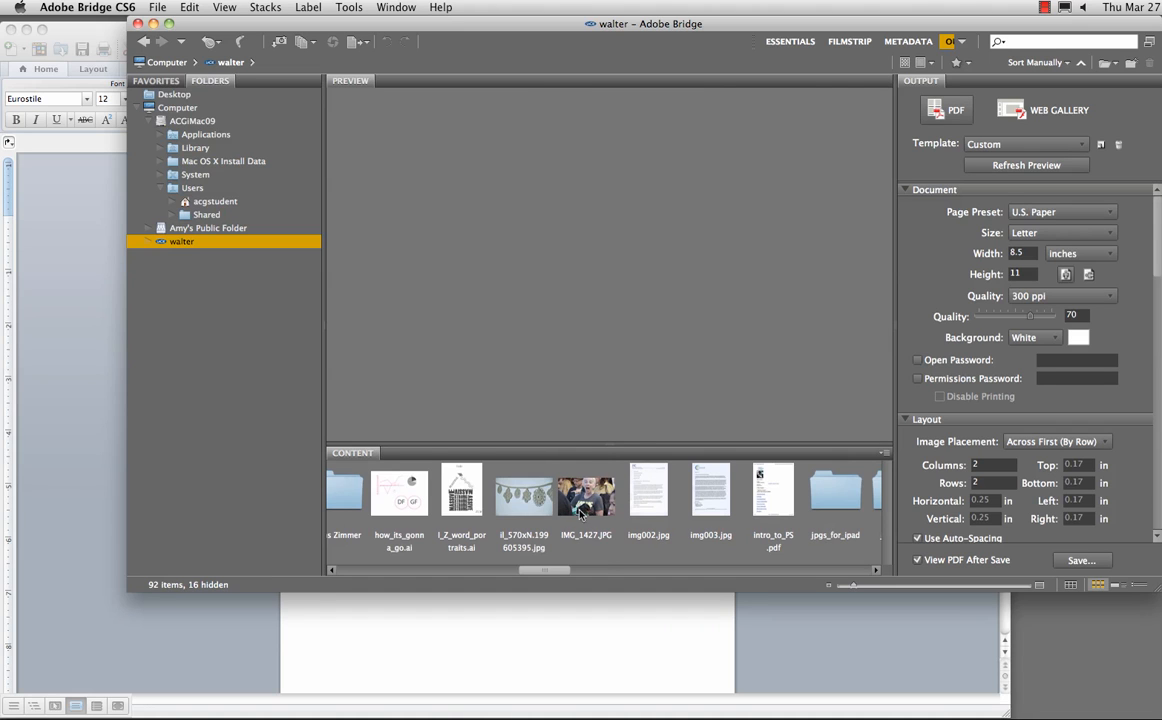
left_click(590, 500)
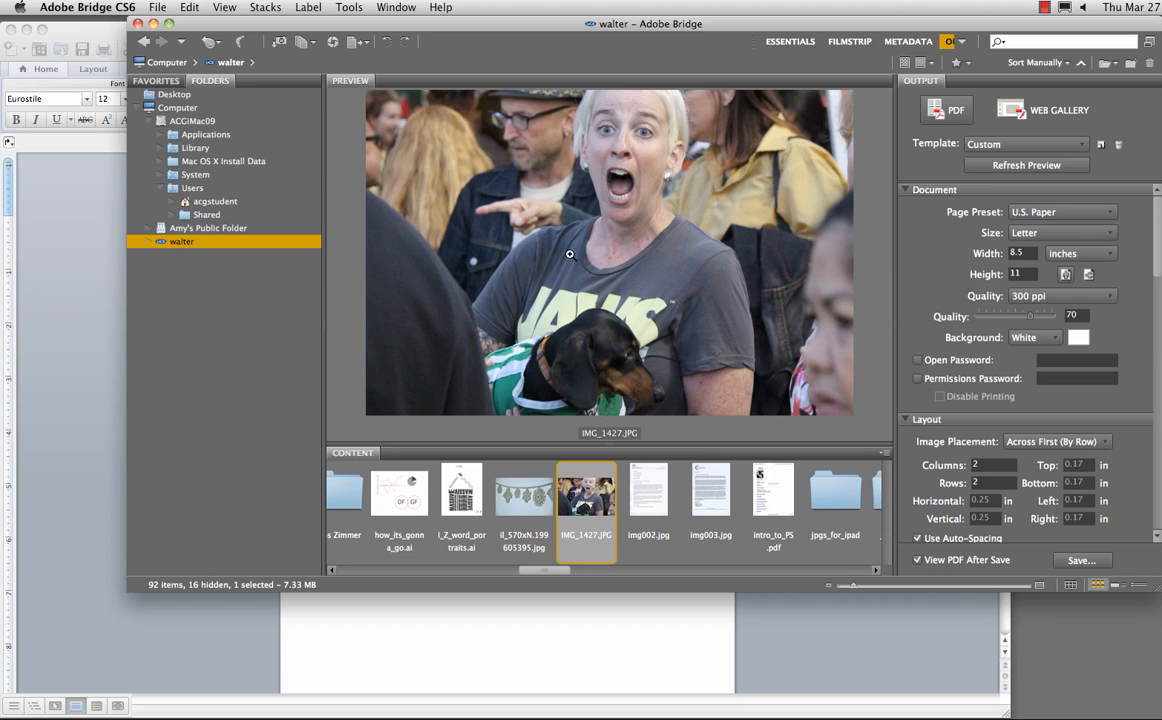
- Locate the RAW oct23-25 folder on the walter drive and open it
left_click(879, 571)
left_click(878, 571)
left_click(876, 571)
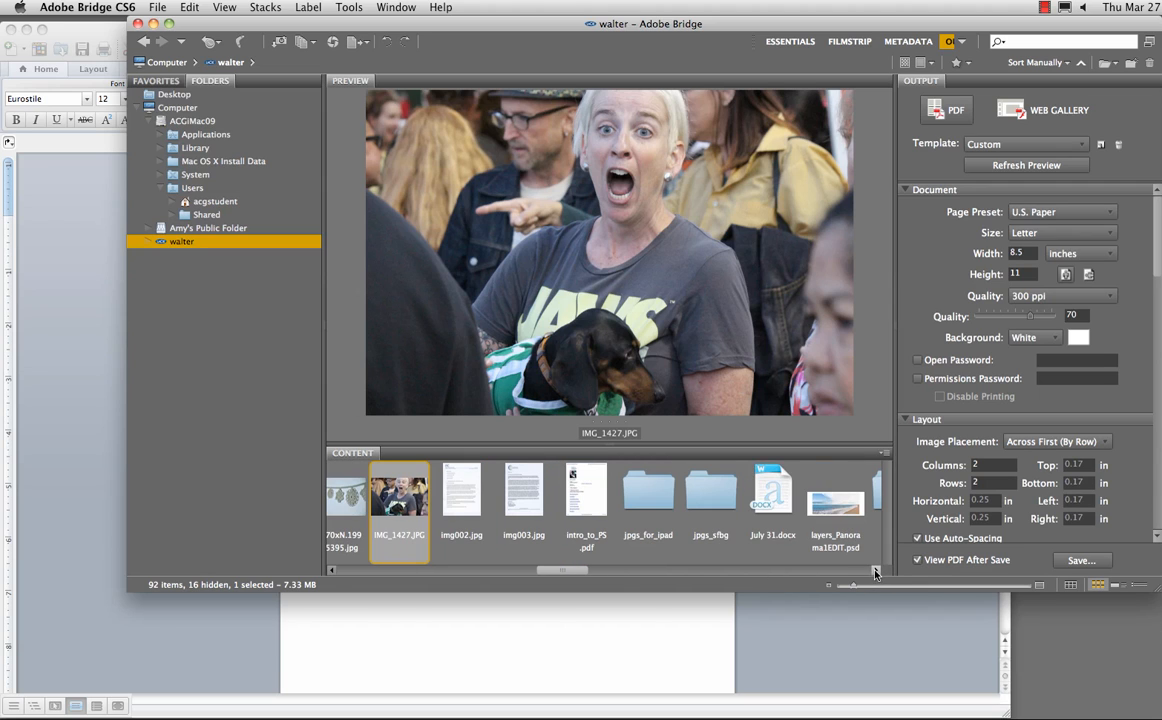
left_click_drag(560, 571, 385, 577)
left_click(614, 503)
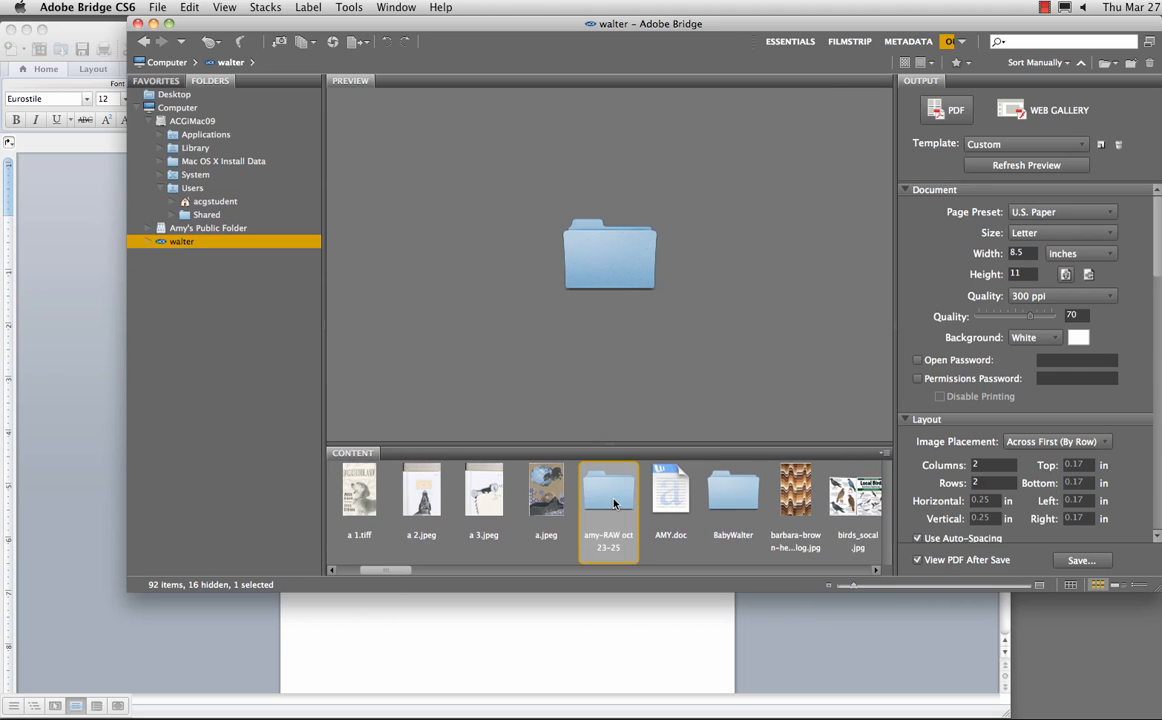
double_click(614, 503)
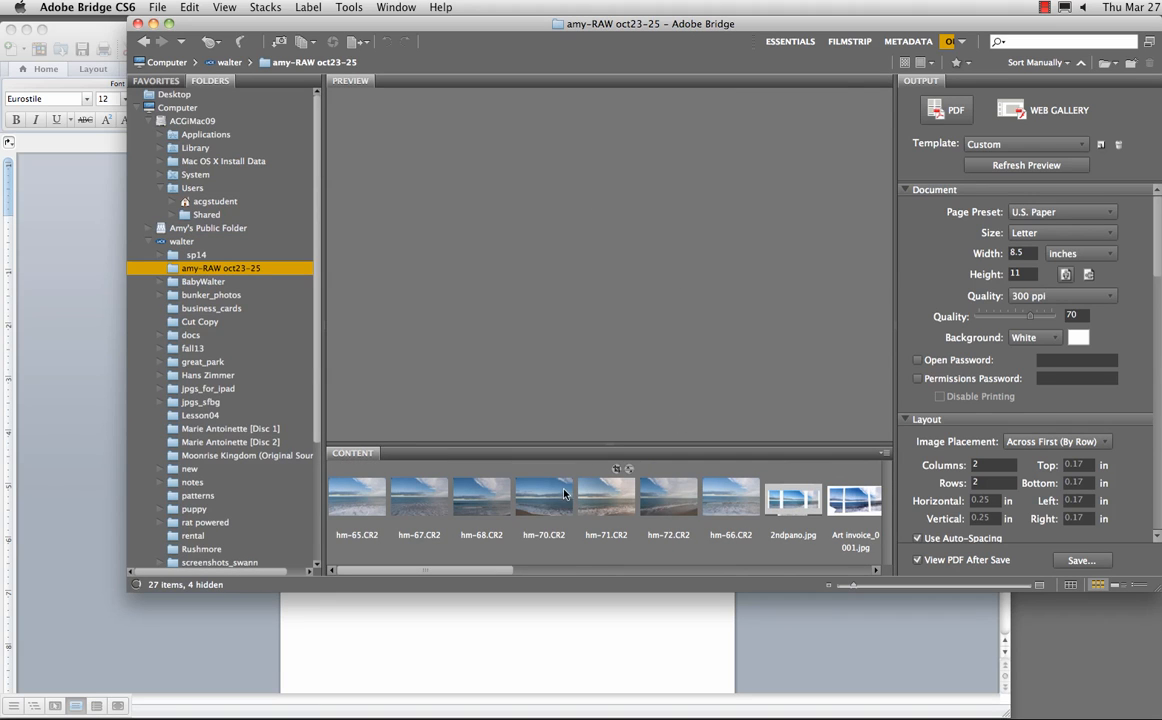
- Preview the seascape hm-70.CR2 and open it in Camera Raw
left_click(564, 494)
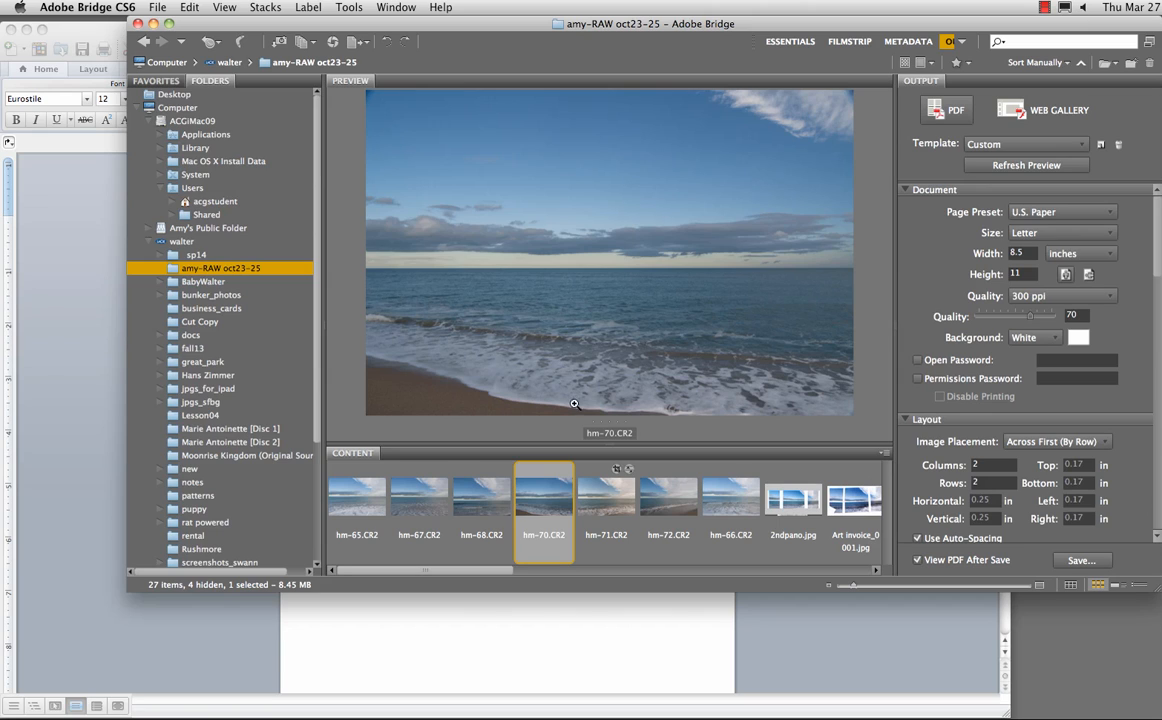
left_click(875, 571)
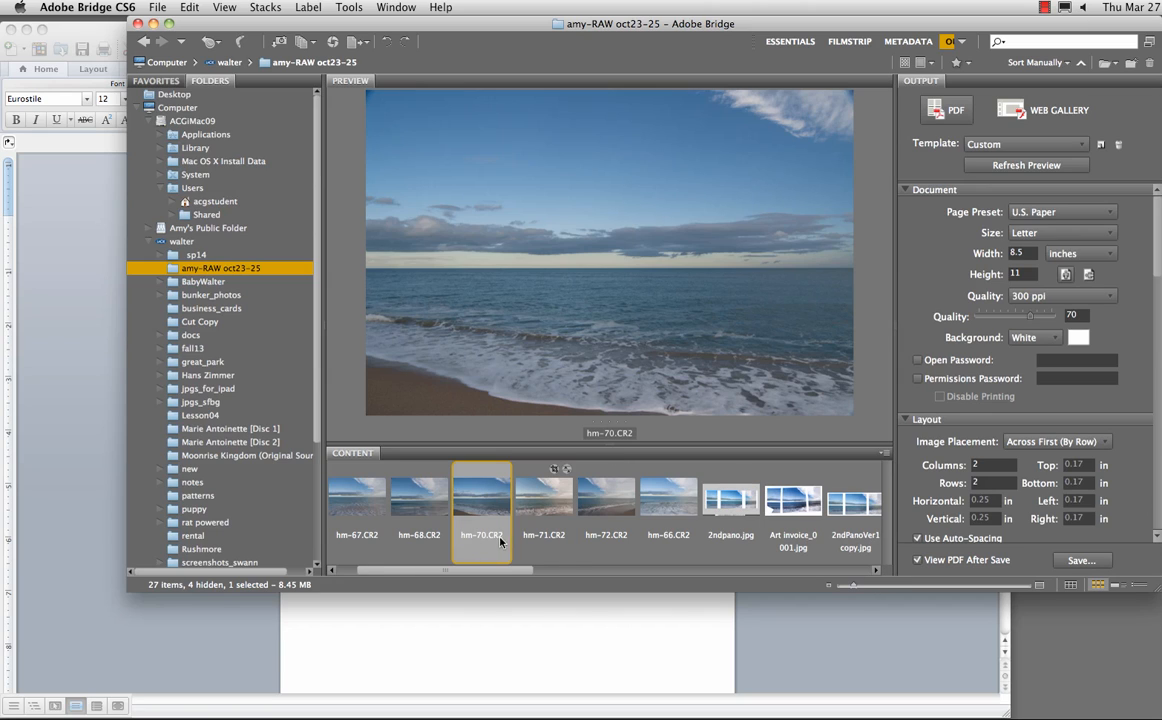
double_click(480, 504)
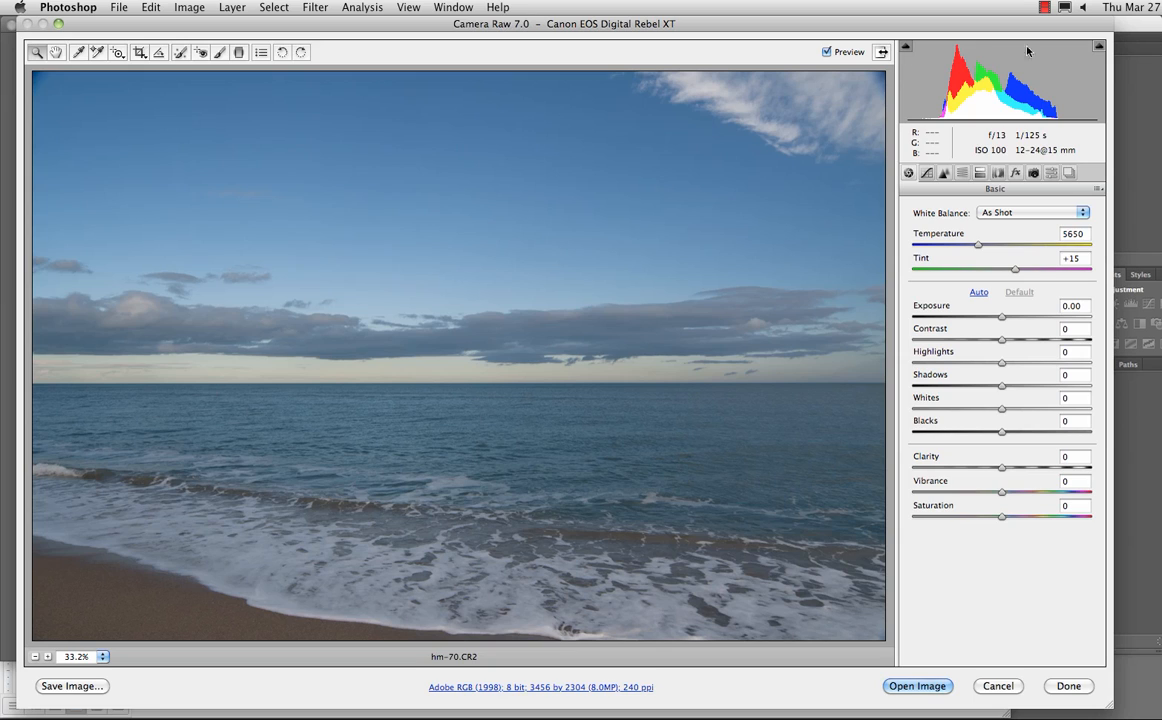
- Look over the white balance presets and the parametric and point tone curves, ending back at the Basic adjustments
left_click(989, 214)
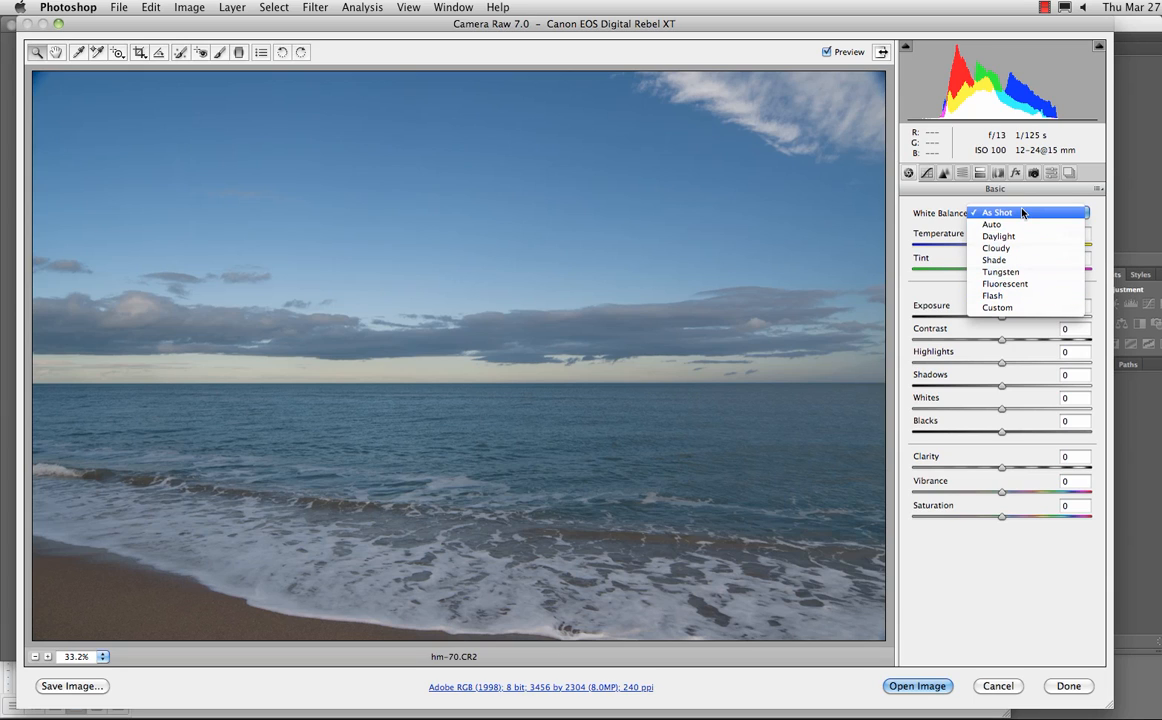
left_click(1005, 188)
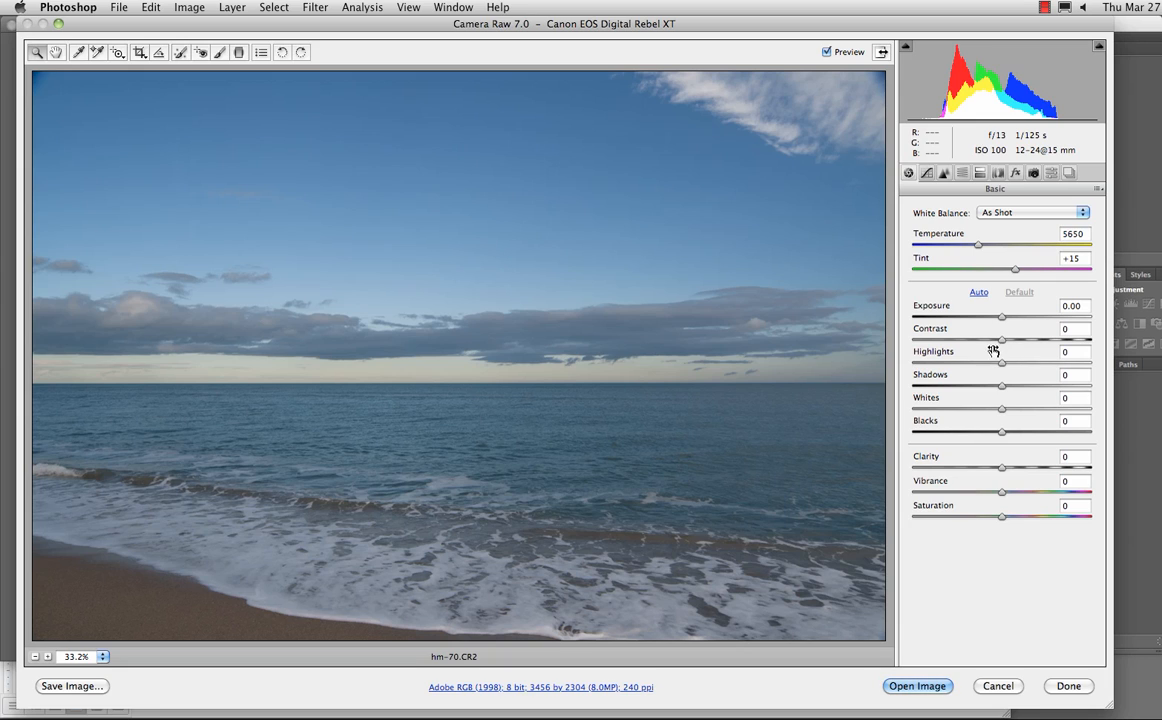
left_click(926, 173)
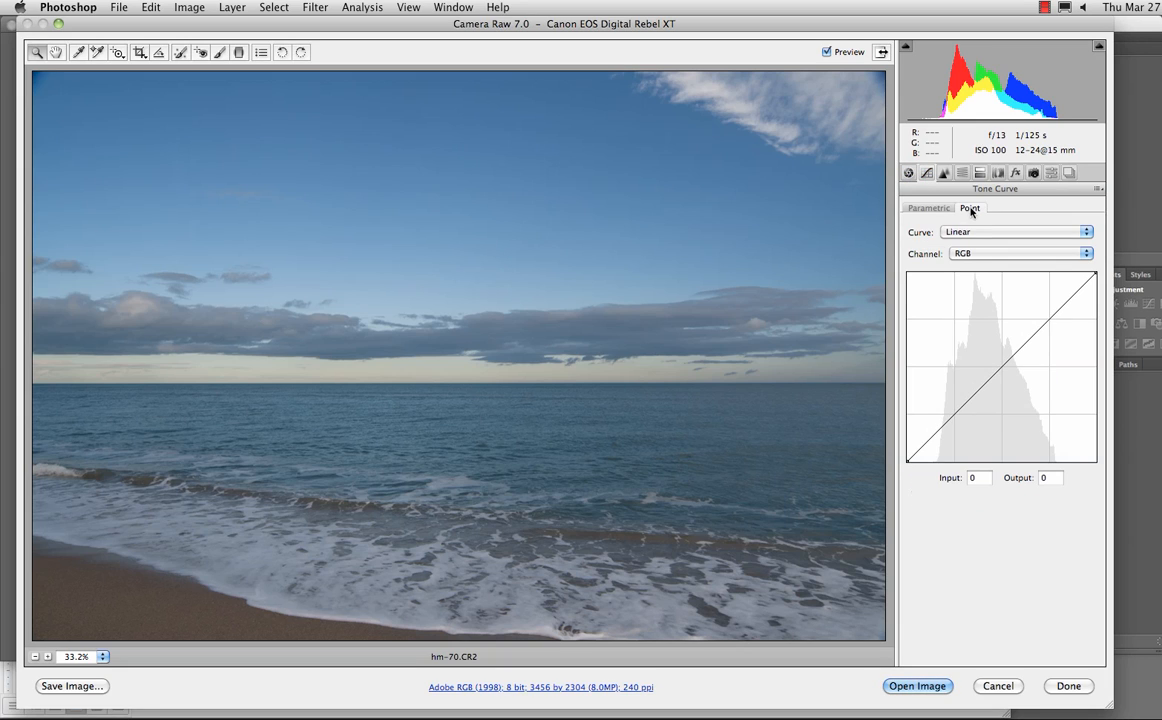
left_click(927, 208)
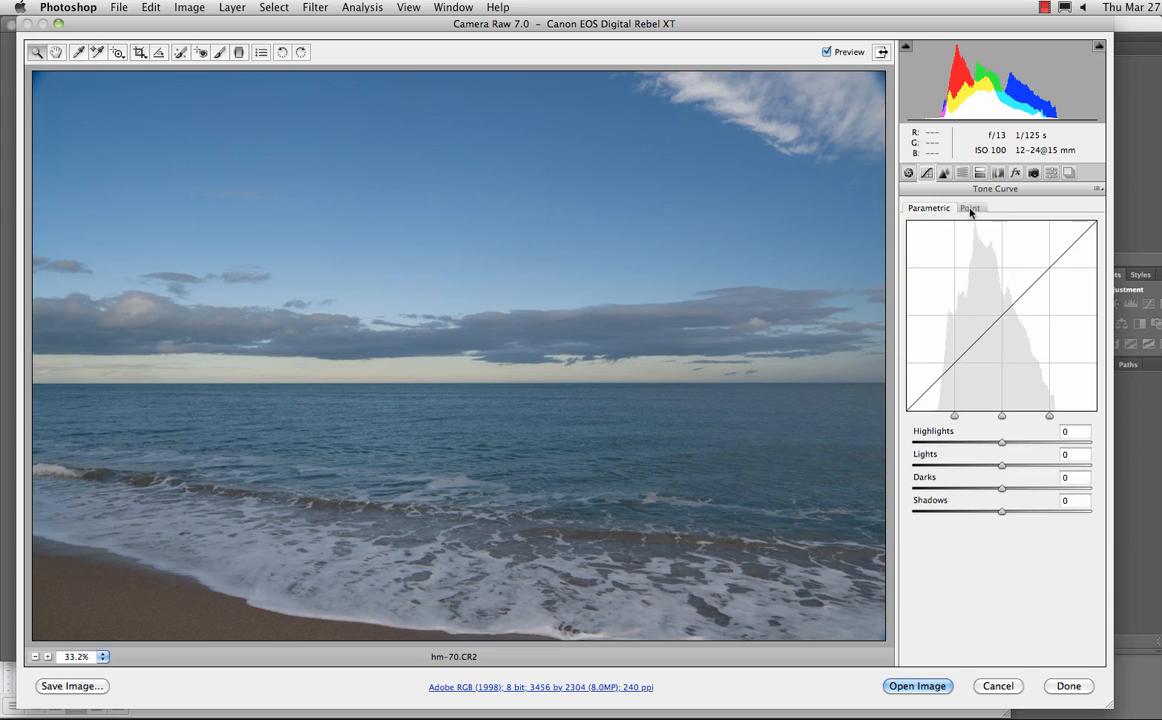
left_click(970, 208)
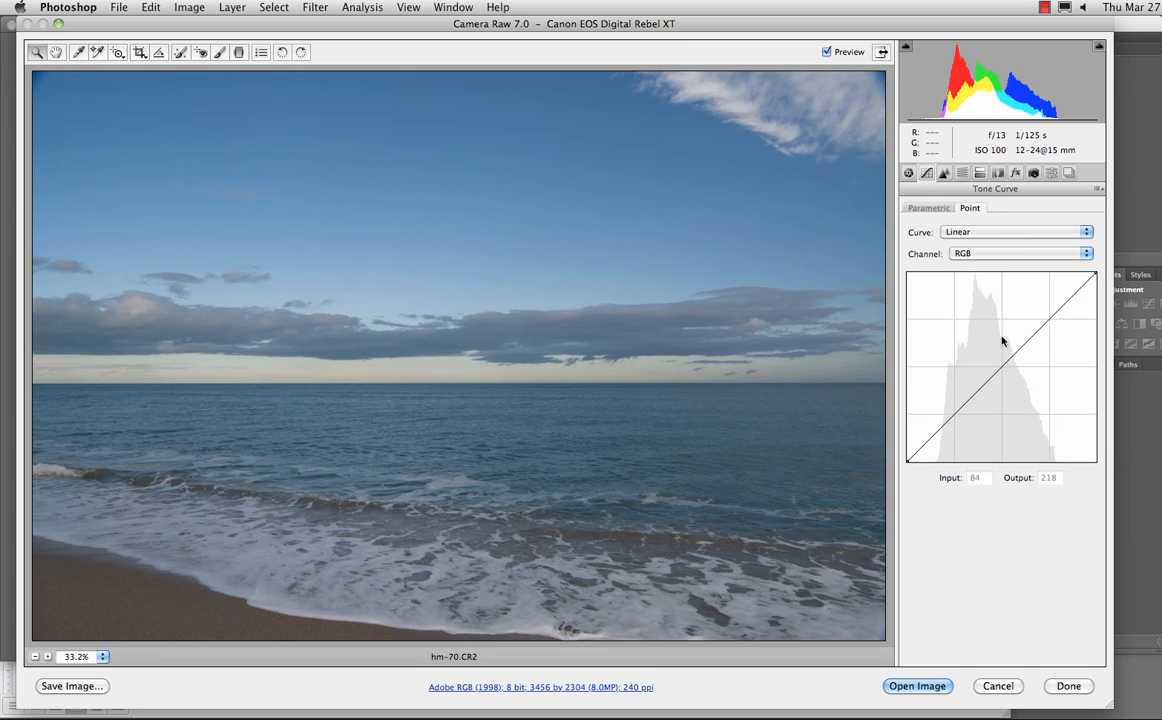
left_click(908, 173)
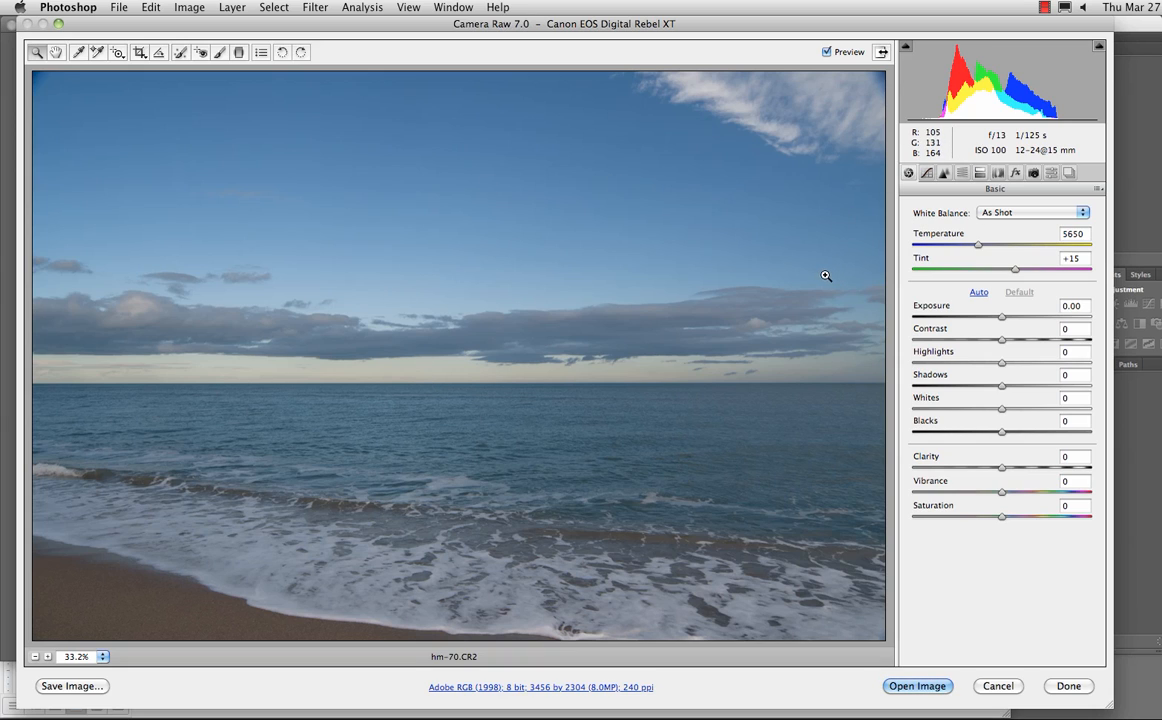
- Compare the Auto and As Shot white balance presets on the seascape, ending on Auto
left_click(1015, 213)
left_click(1005, 227)
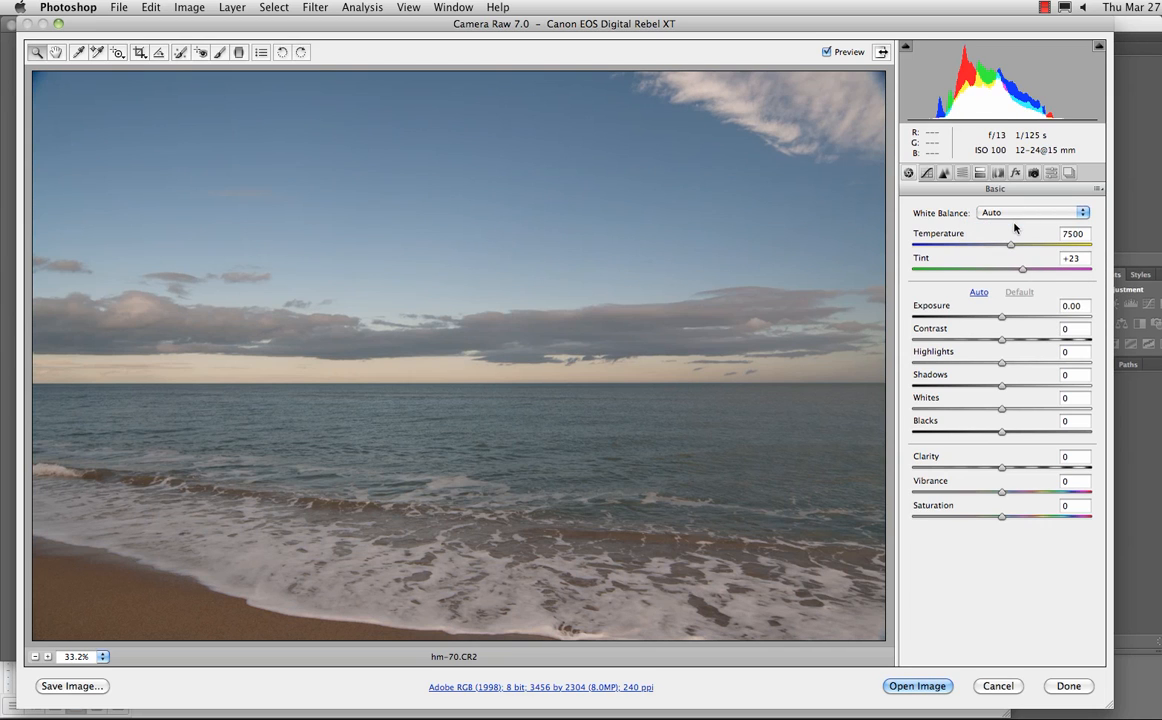
left_click(994, 216)
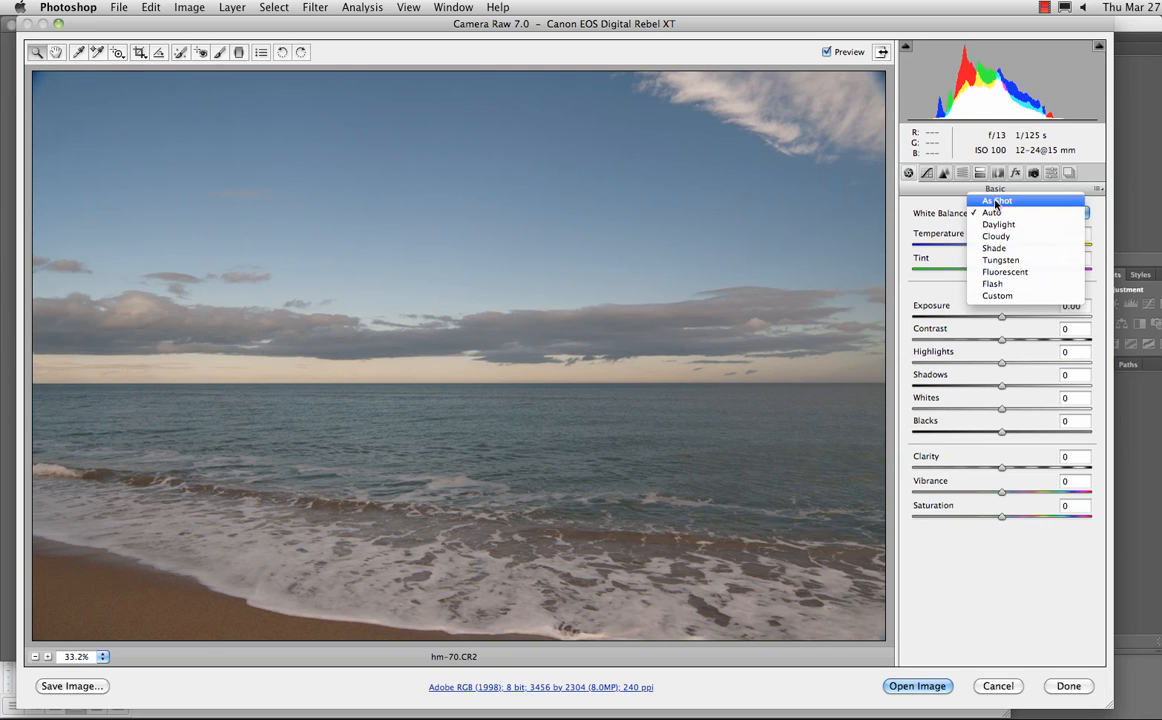
left_click(998, 202)
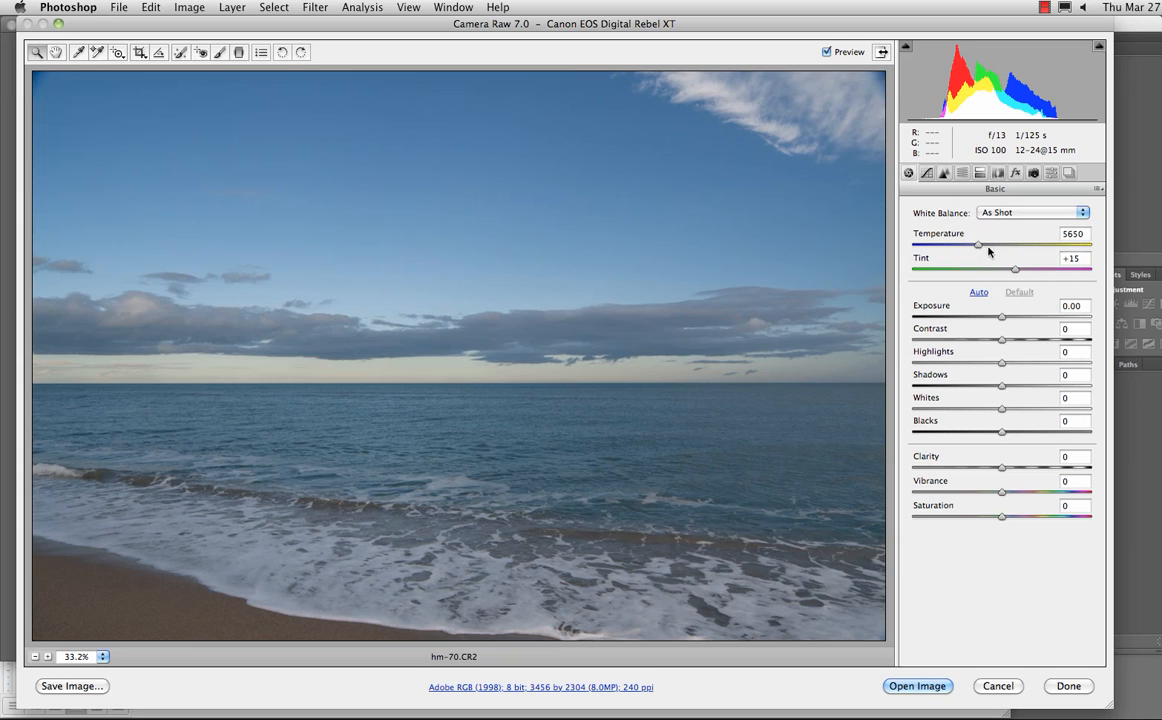
left_click(1024, 213)
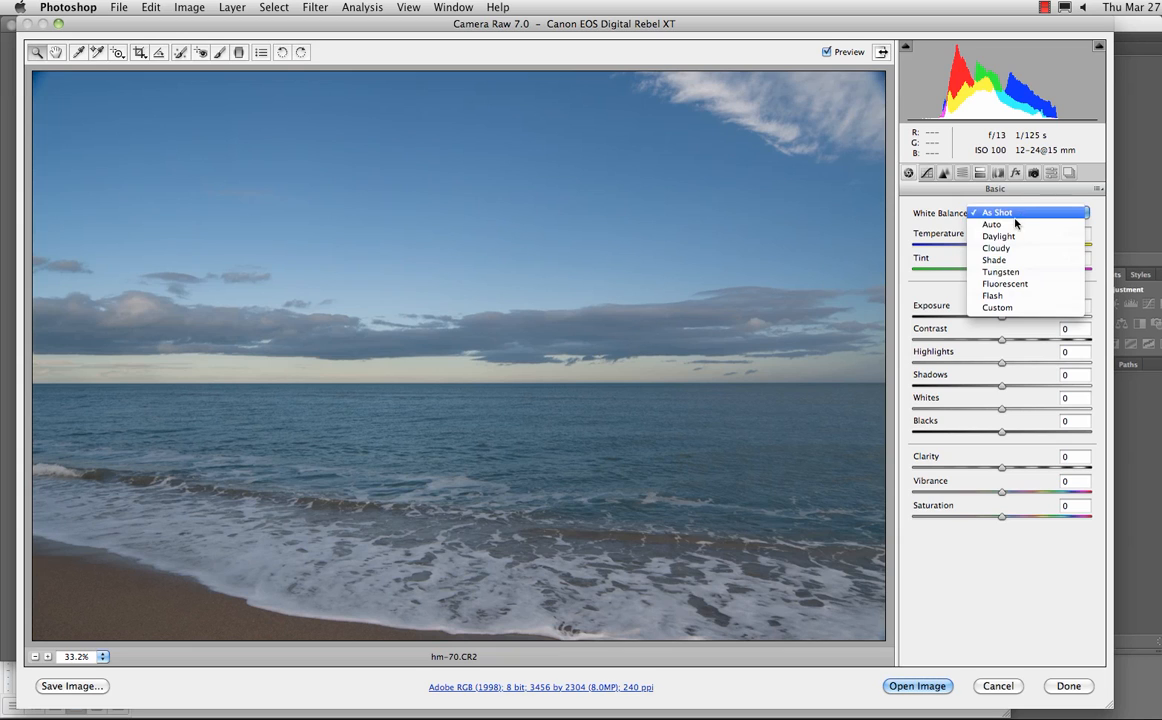
left_click(992, 224)
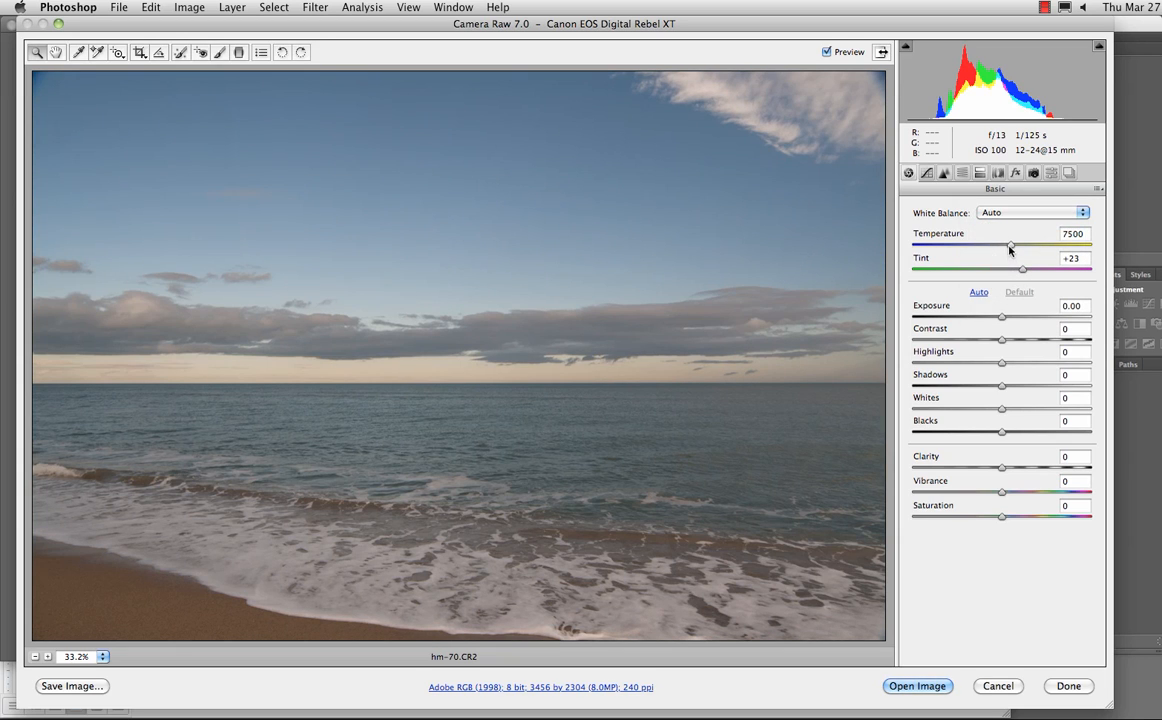
- Try the Daylight, Cloudy, Shade and Tungsten white balance presets one after another on the seascape
left_click(992, 213)
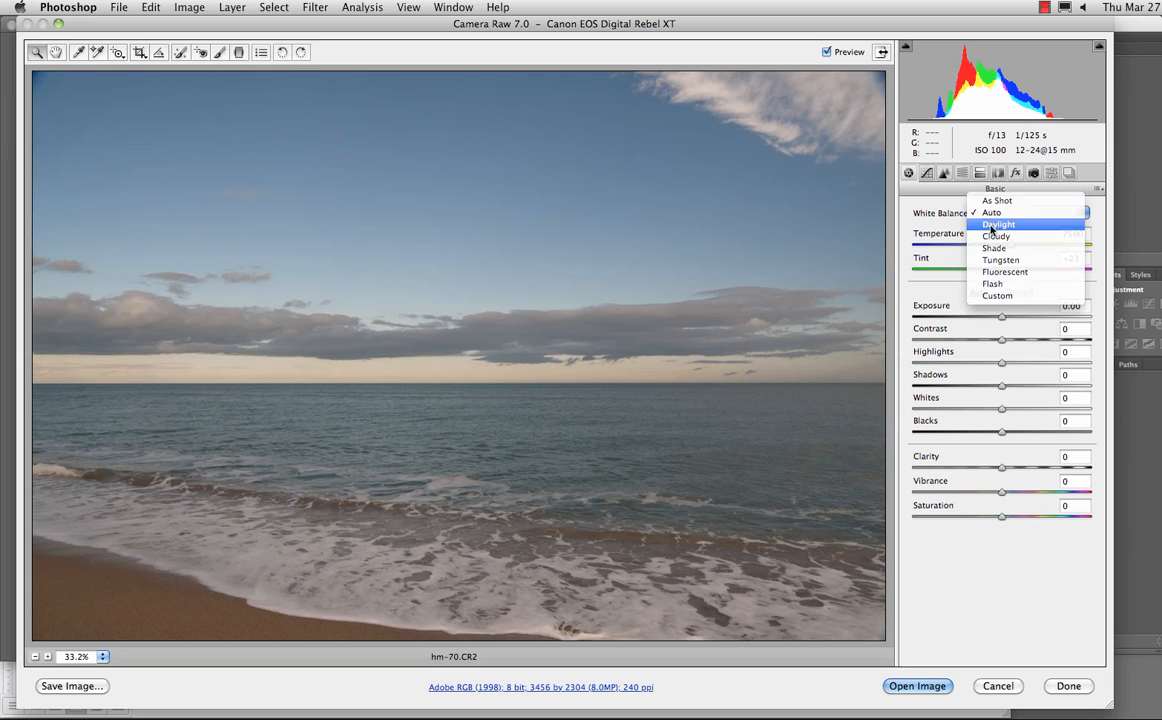
left_click(985, 227)
left_click(990, 213)
left_click(987, 226)
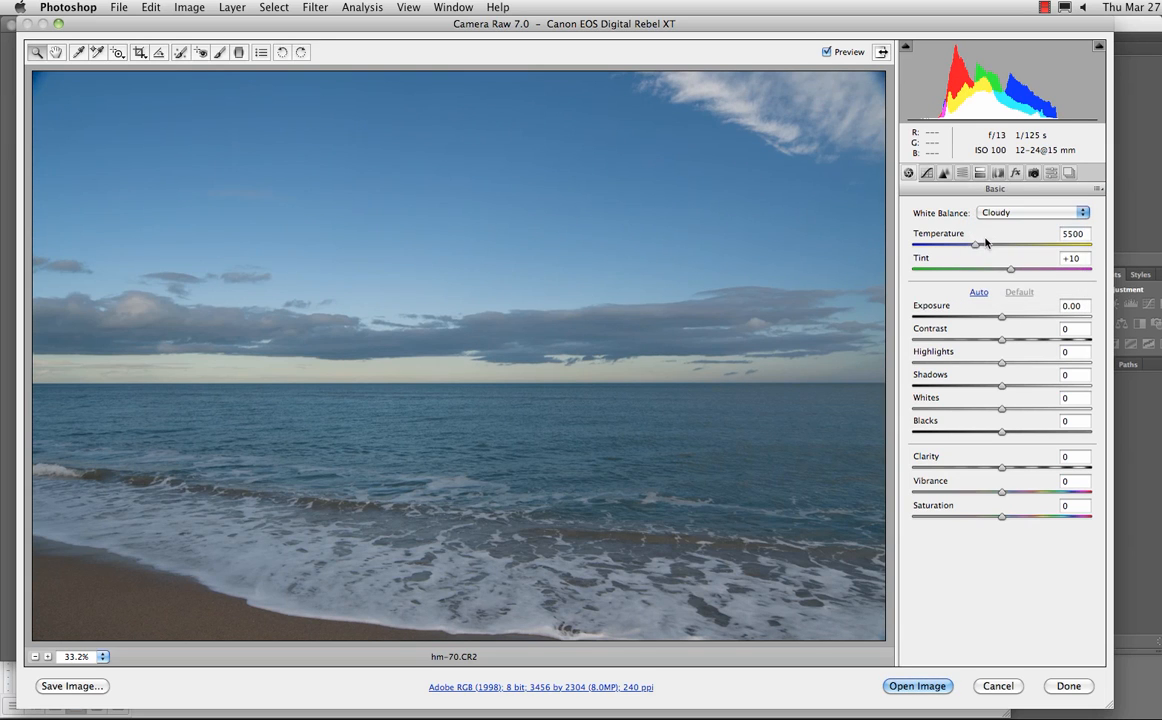
left_click(990, 213)
left_click(987, 226)
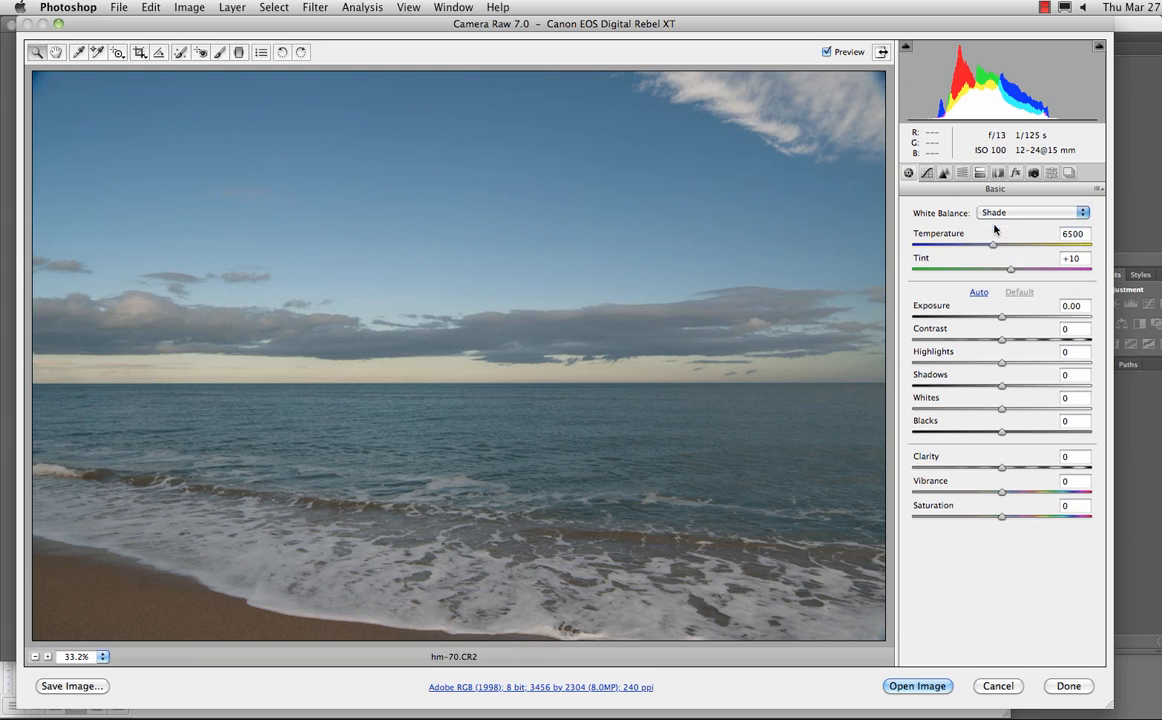
left_click(990, 213)
left_click(988, 226)
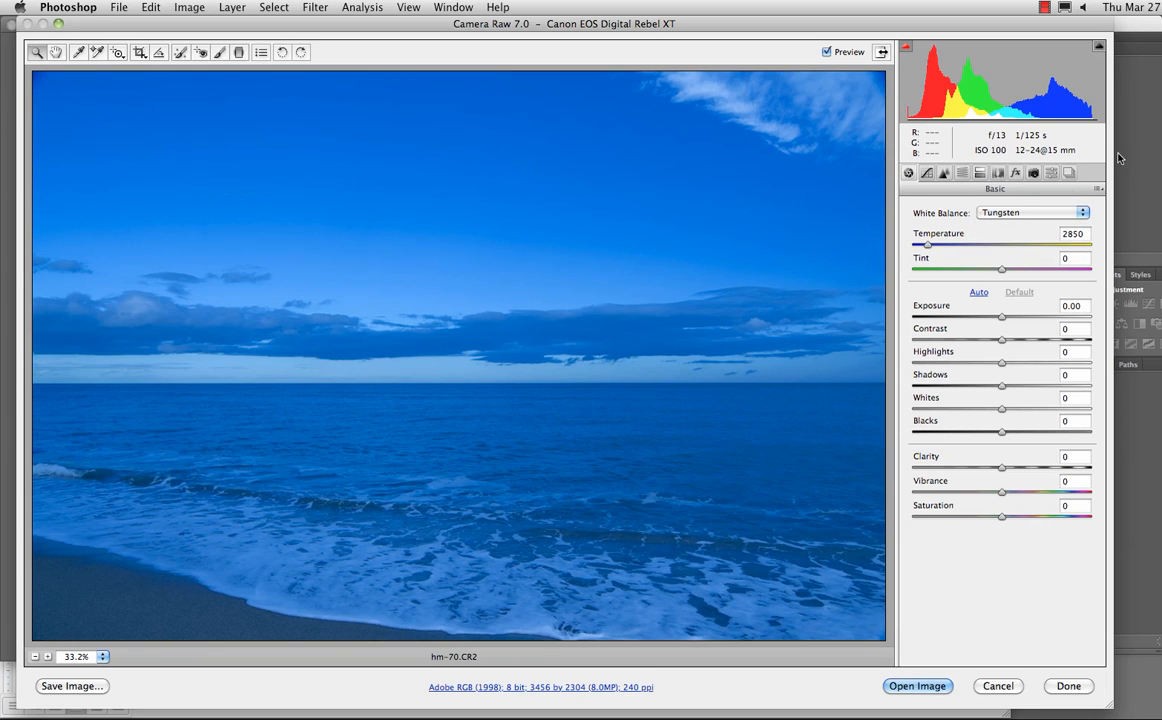
- Try the Fluorescent and Flash white balance presets and return the white balance to As Shot
left_click(1015, 212)
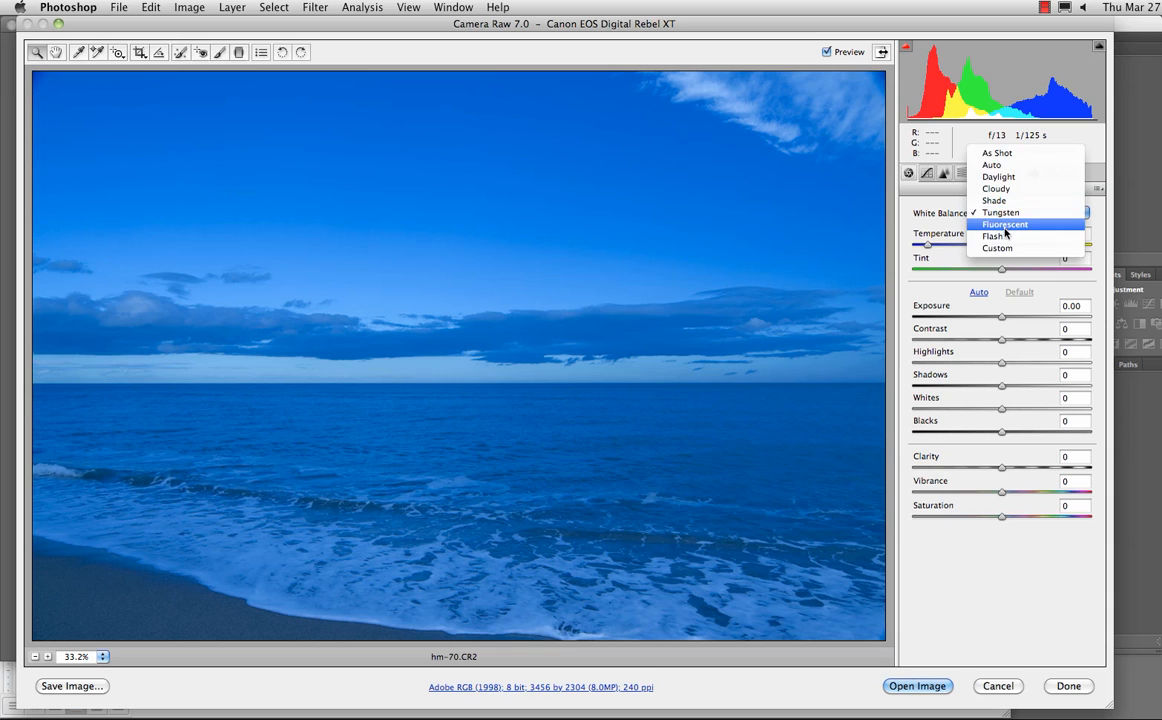
left_click(1000, 226)
left_click(995, 212)
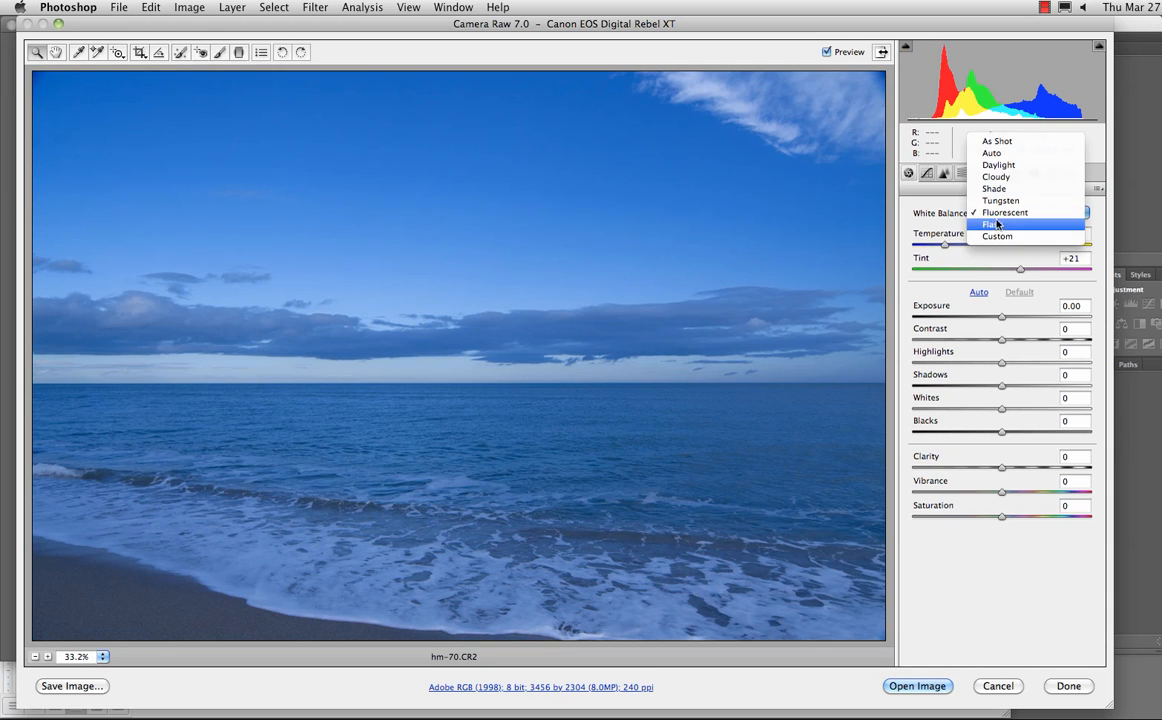
left_click(993, 224)
left_click(996, 214)
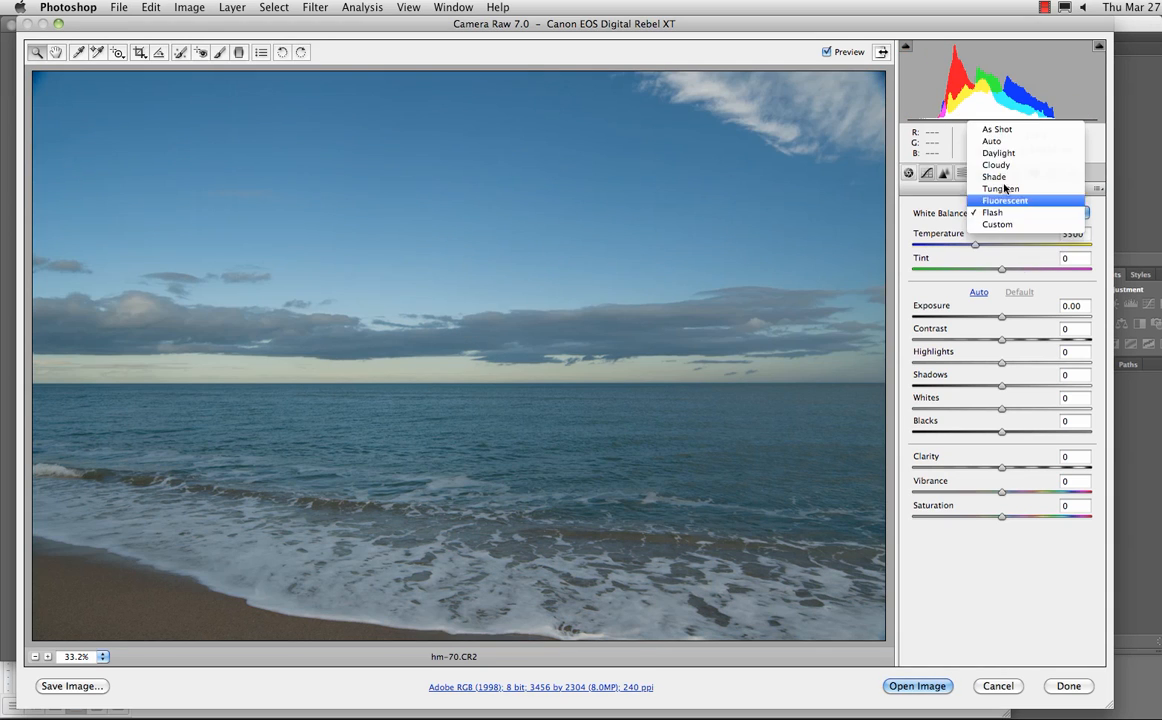
left_click(993, 122)
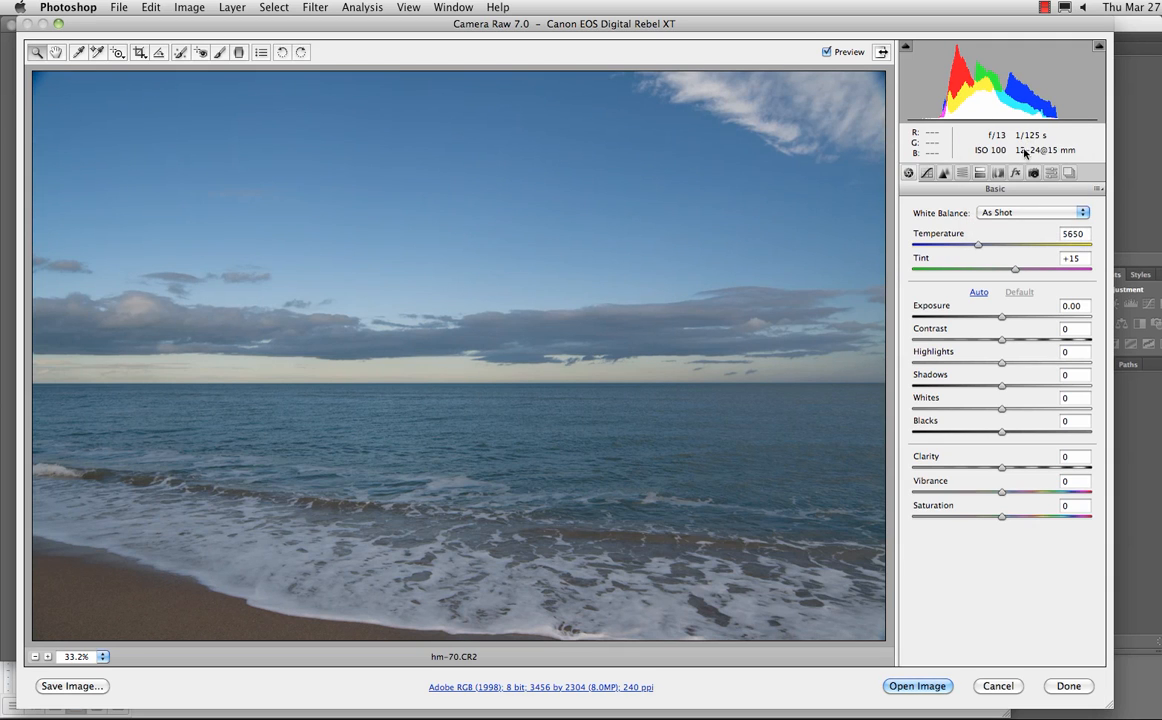
- Apply the Auto white balance and set the color temperature to 6350
left_click(996, 212)
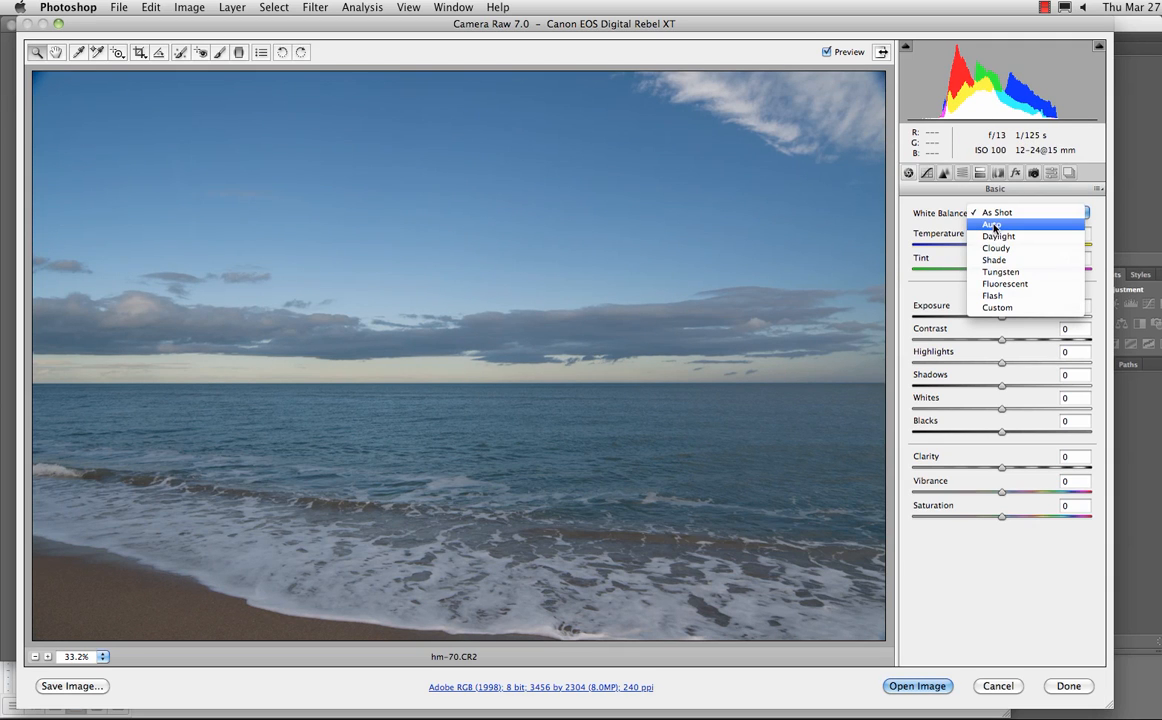
left_click(993, 225)
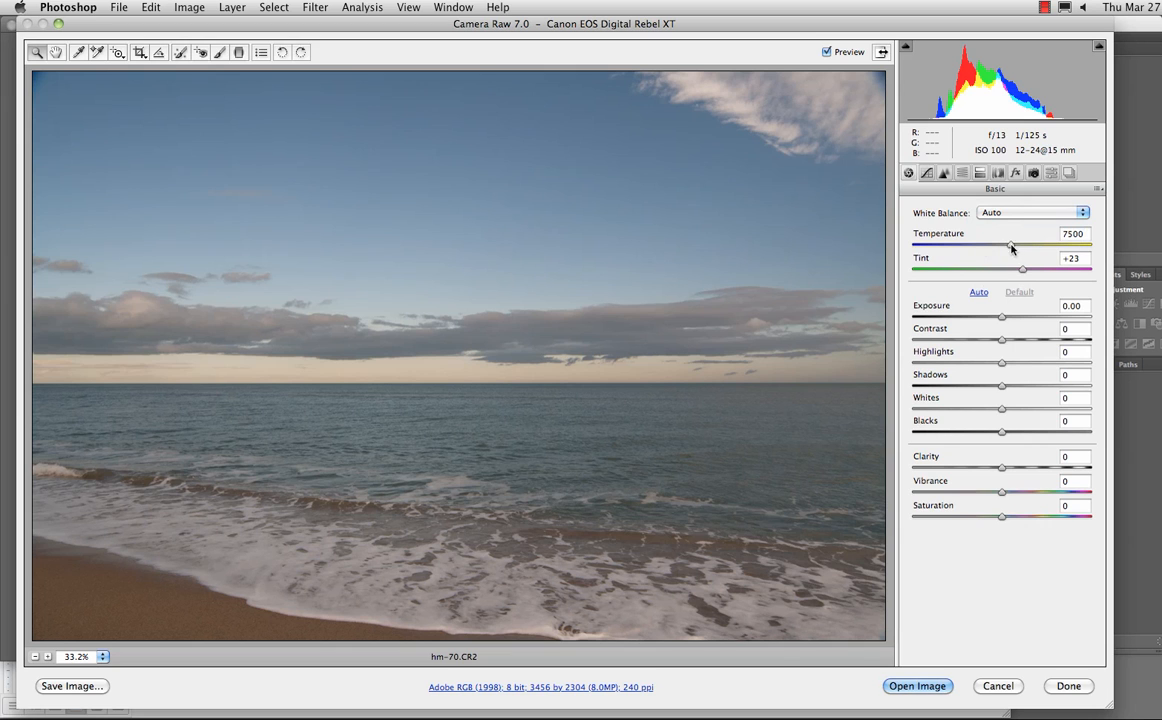
mouse_move(1011, 248)
left_mouse_down()
mouse_move(968, 249)
mouse_move(990, 249)
left_mouse_up()
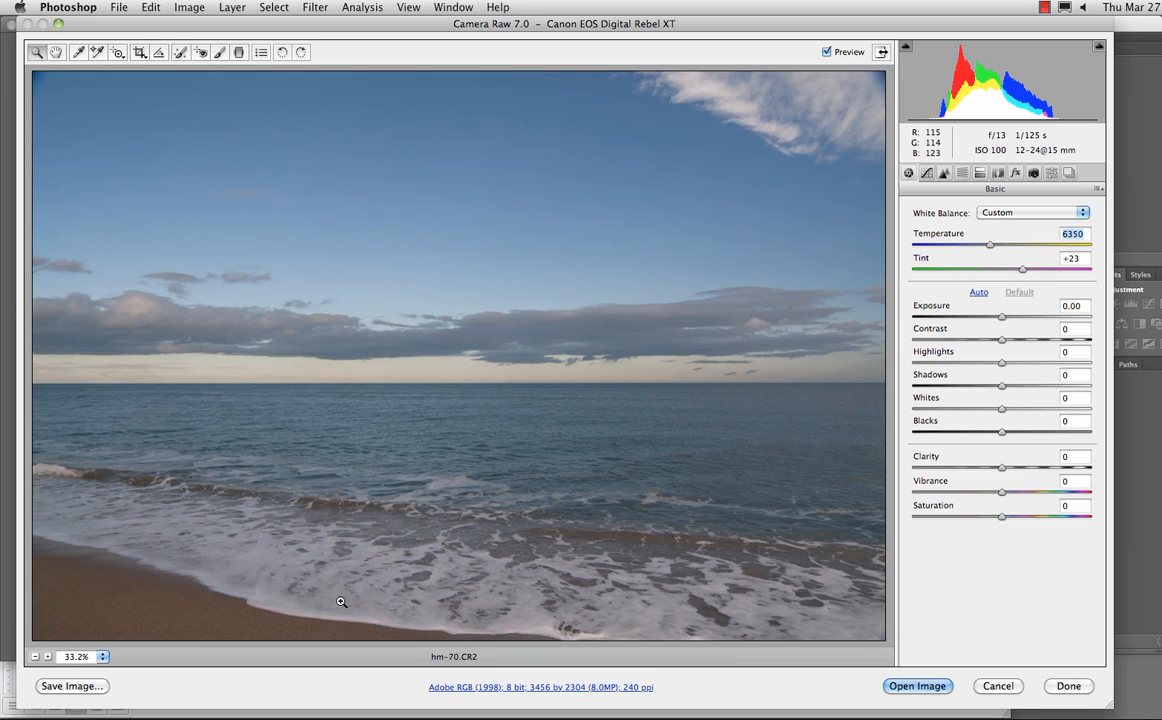
- Set the Tint to +8 while judging the sea foam at 100% magnification
left_click(383, 590)
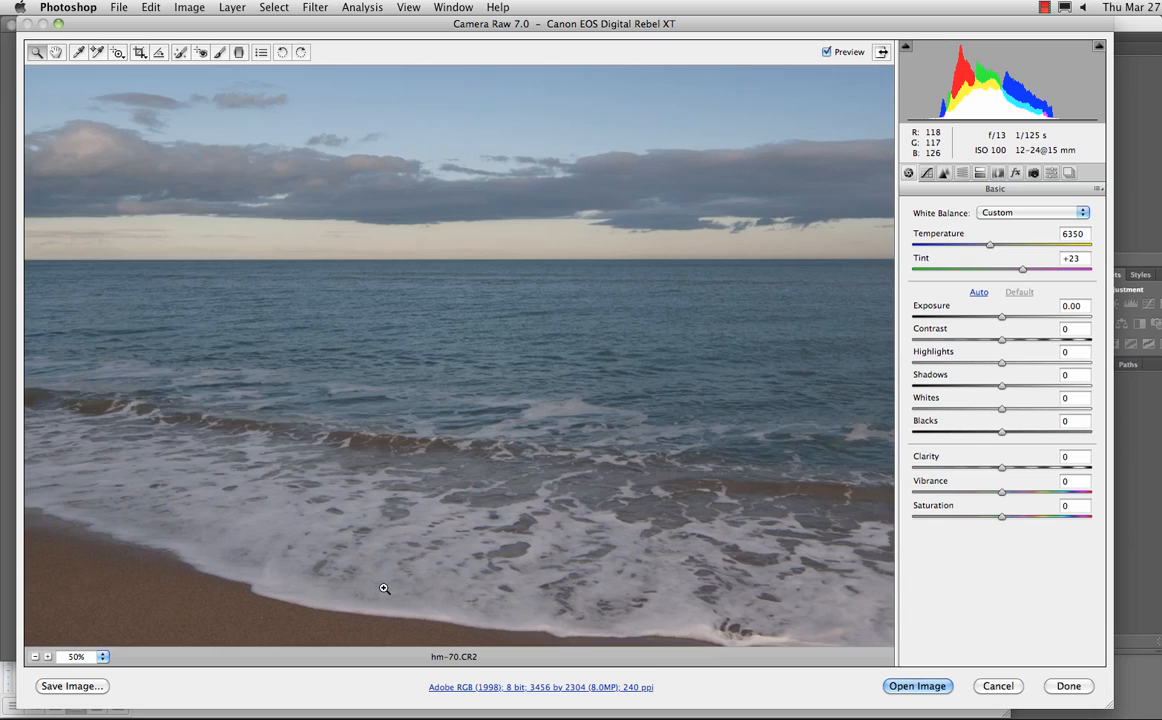
left_click(399, 567)
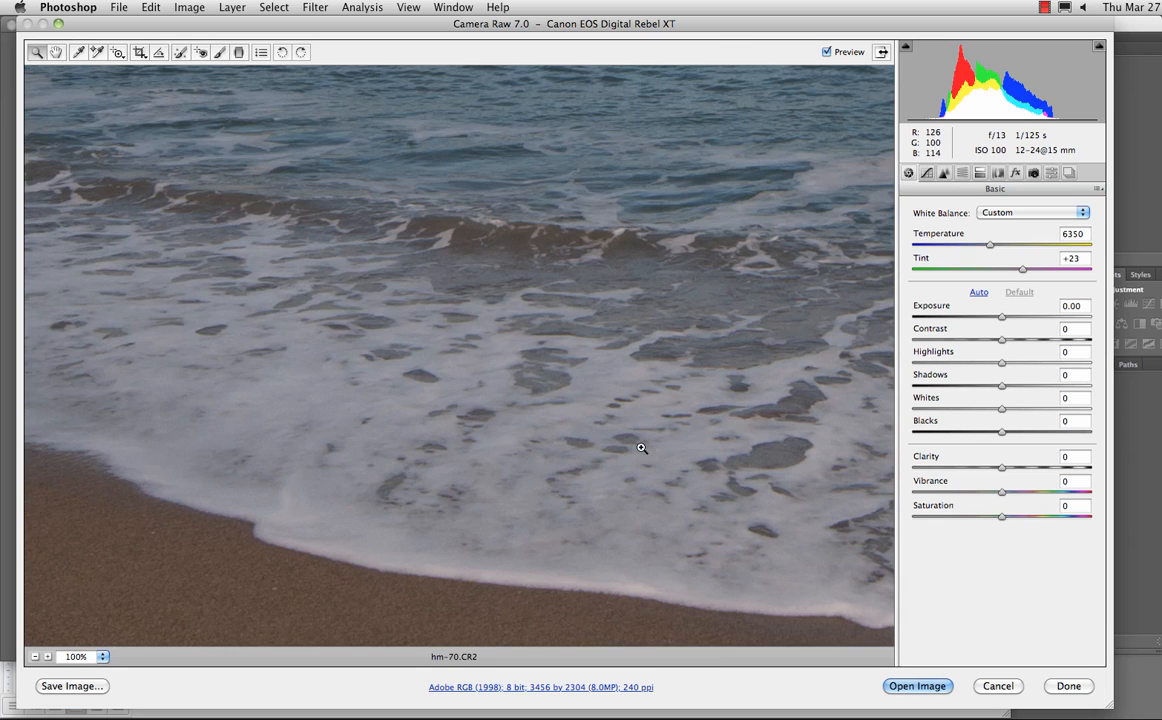
left_click(1022, 270)
mouse_move(1022, 272)
left_mouse_down()
mouse_move(970, 272)
mouse_move(1019, 275)
mouse_move(1007, 279)
left_mouse_up()
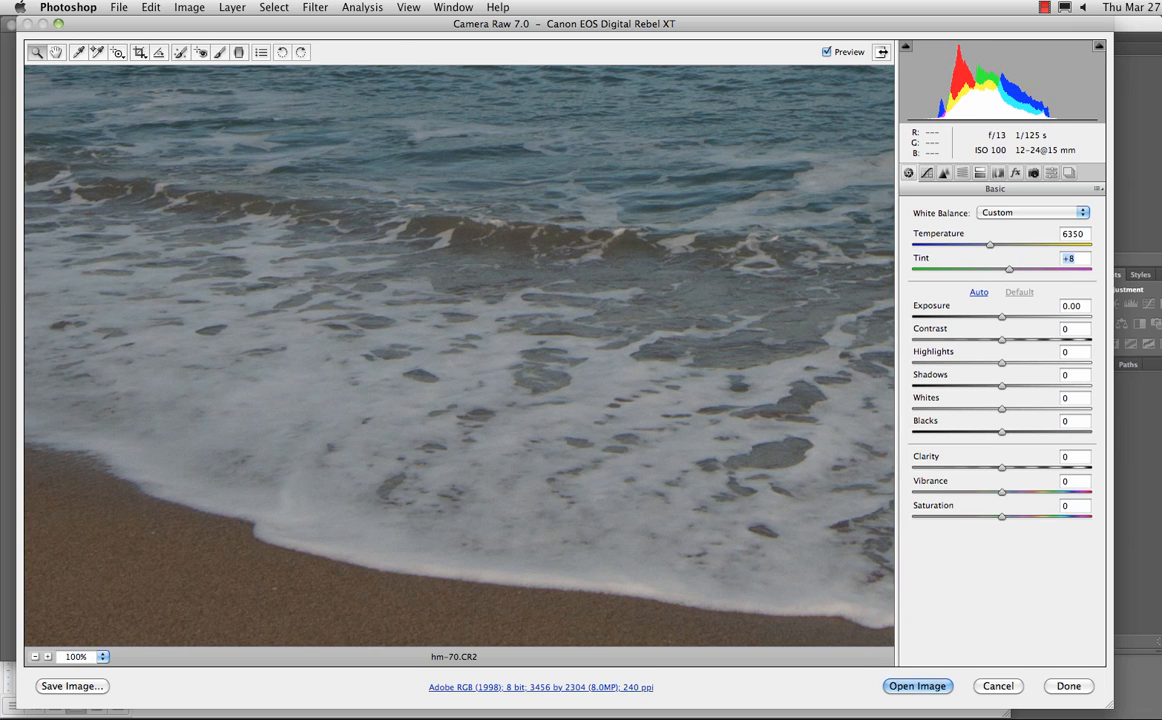
- Neutralize the color cast by sampling the white sea foam with the White Balance Tool
left_click(78, 54)
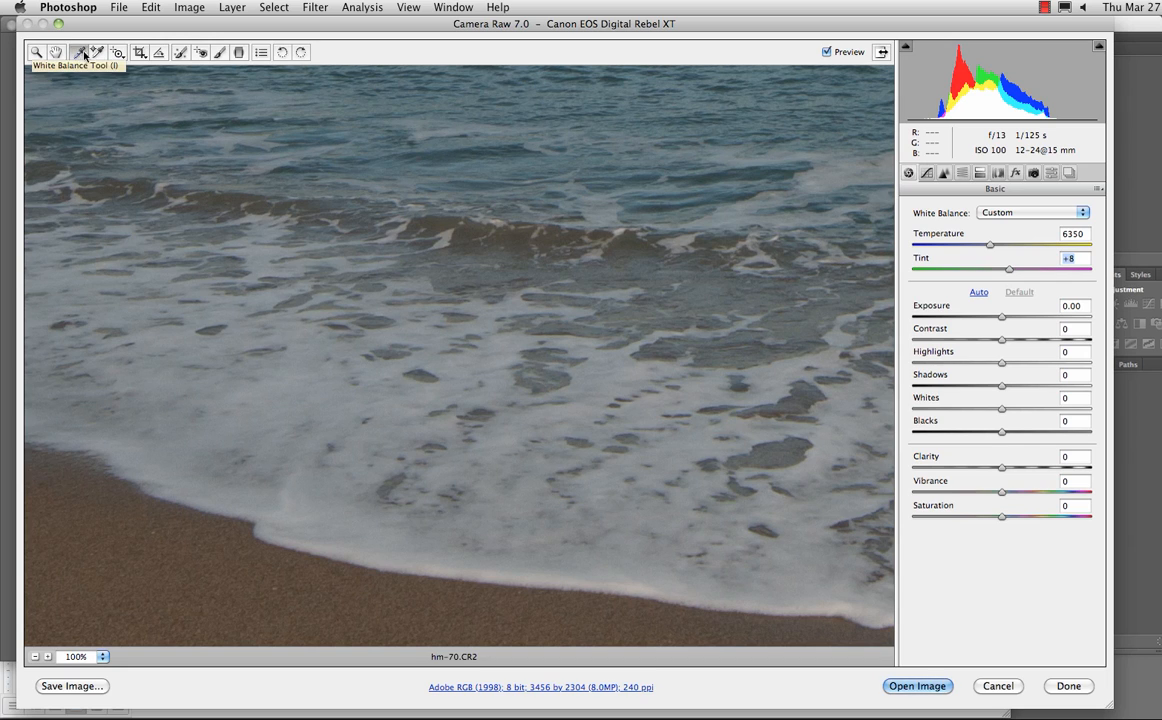
left_click(401, 411)
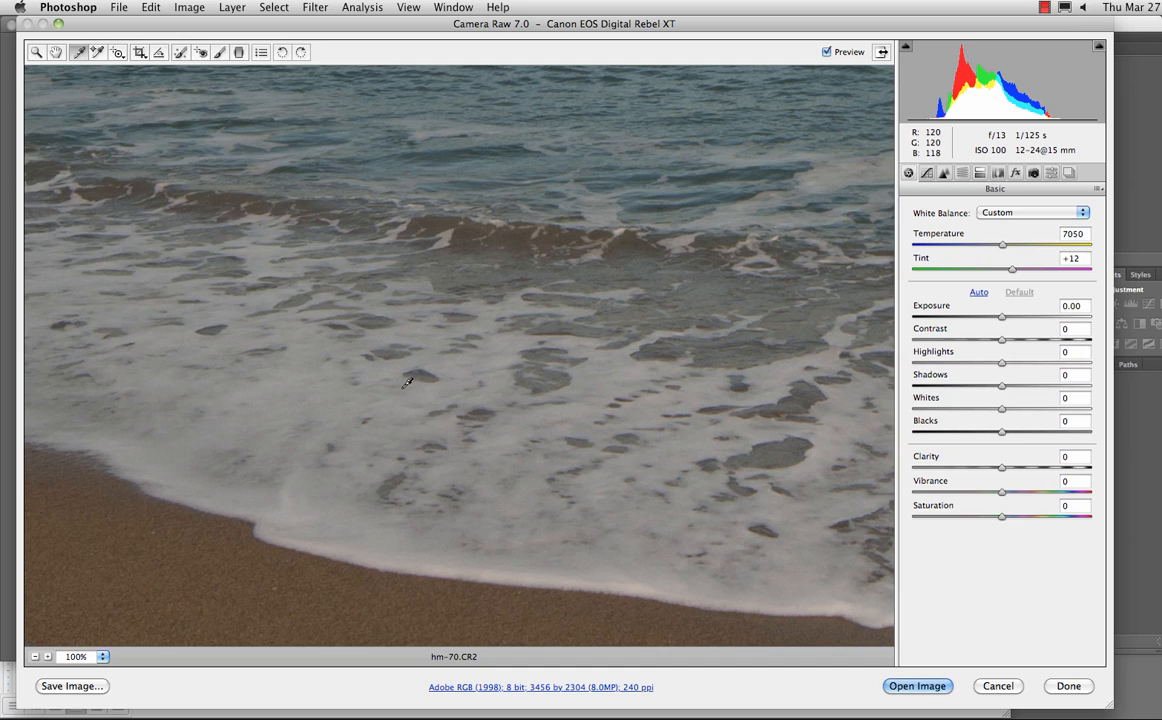
- Raise the Exposure to +0.30 and compare the whole photo with the preview off and on
key("super+minus")
key("super+minus")
key("super+minus")
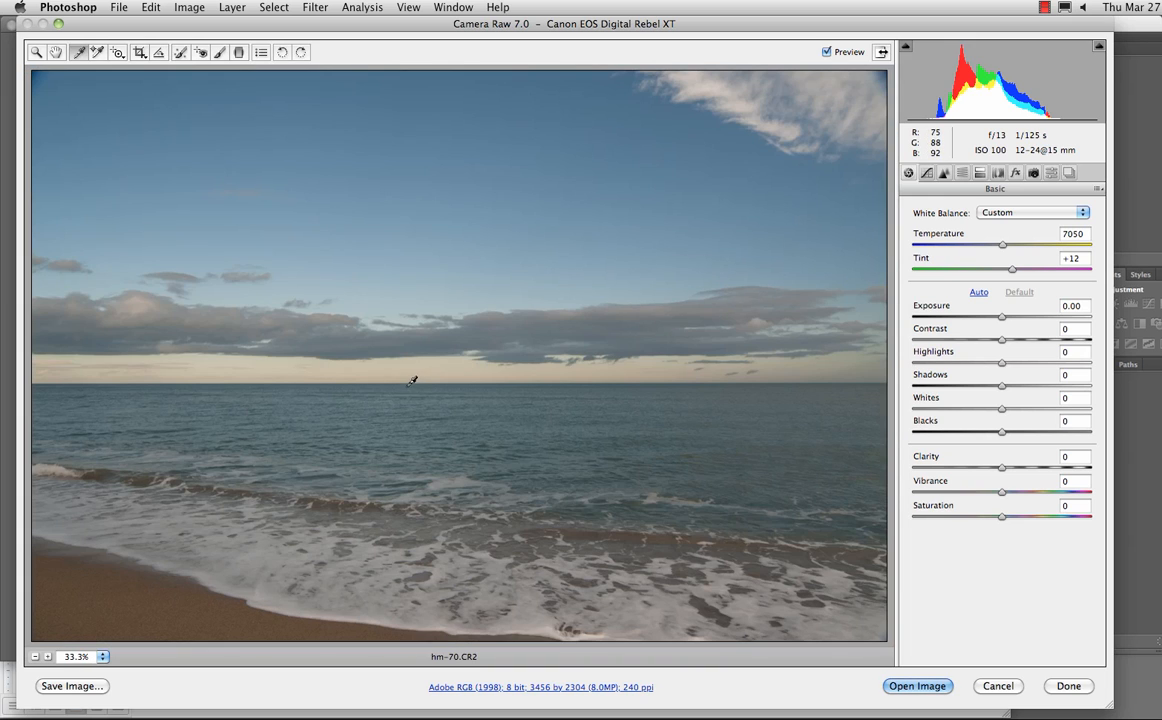
key("super+minus")
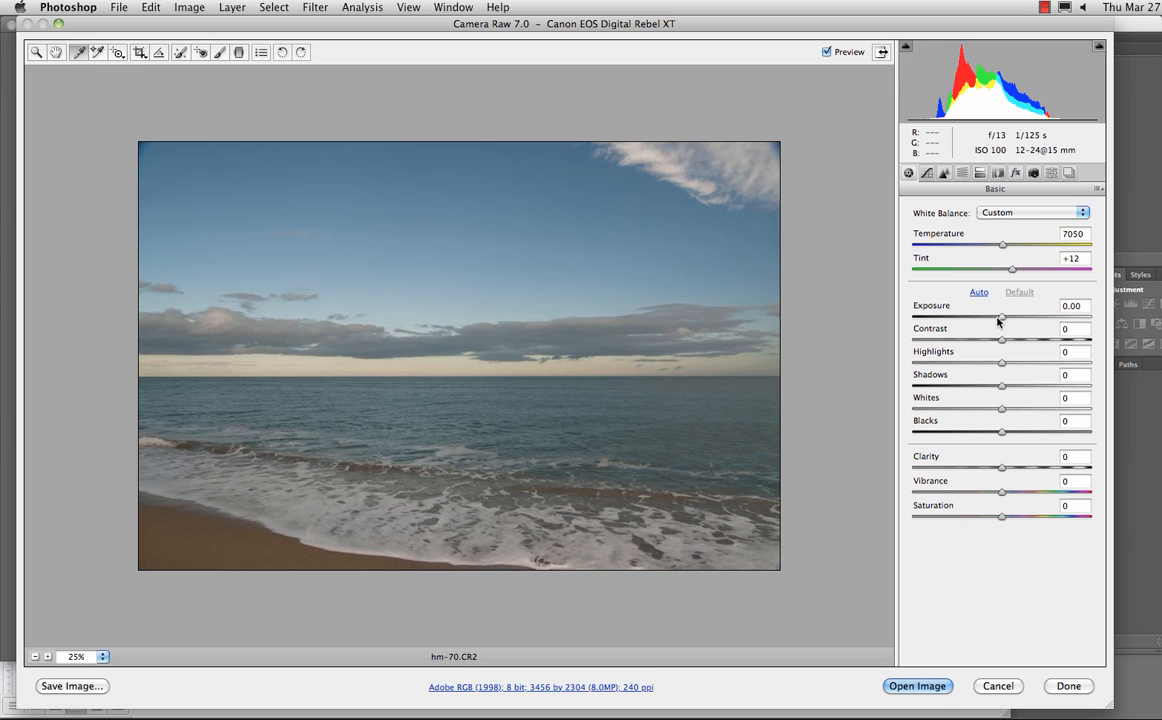
mouse_move(1002, 319)
left_mouse_down()
mouse_move(1018, 319)
mouse_move(992, 321)
mouse_move(1035, 321)
mouse_move(966, 322)
mouse_move(1006, 322)
left_mouse_up()
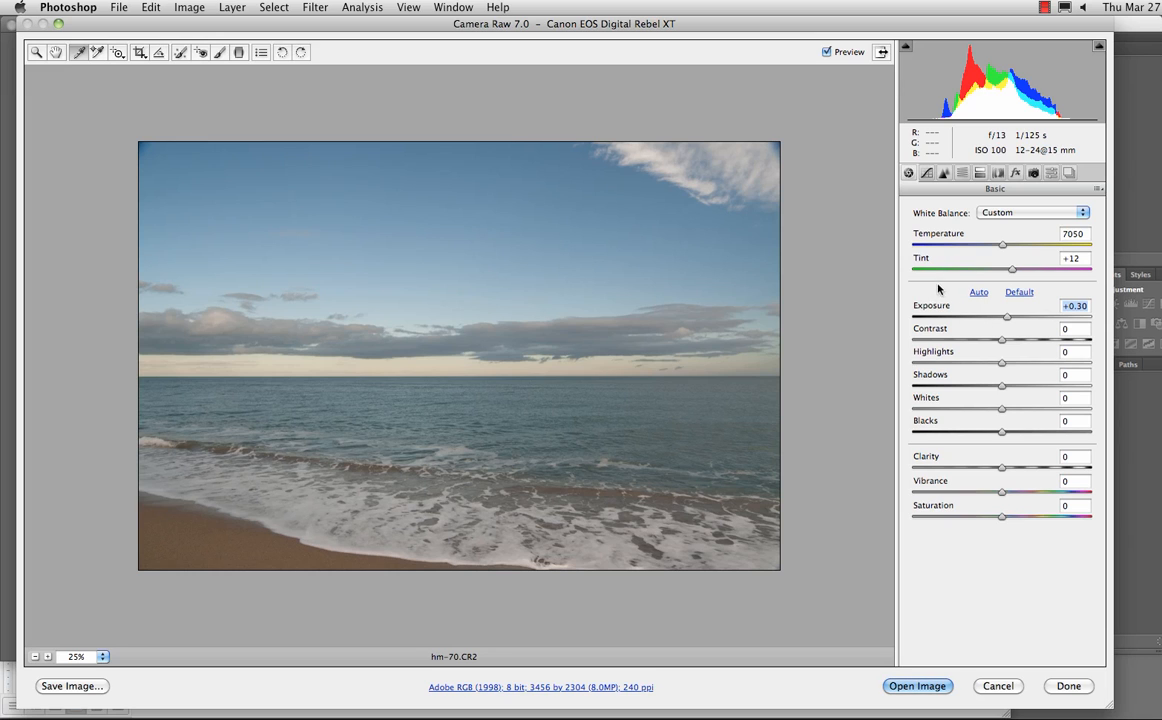
key("p")
key("p")
key("p")
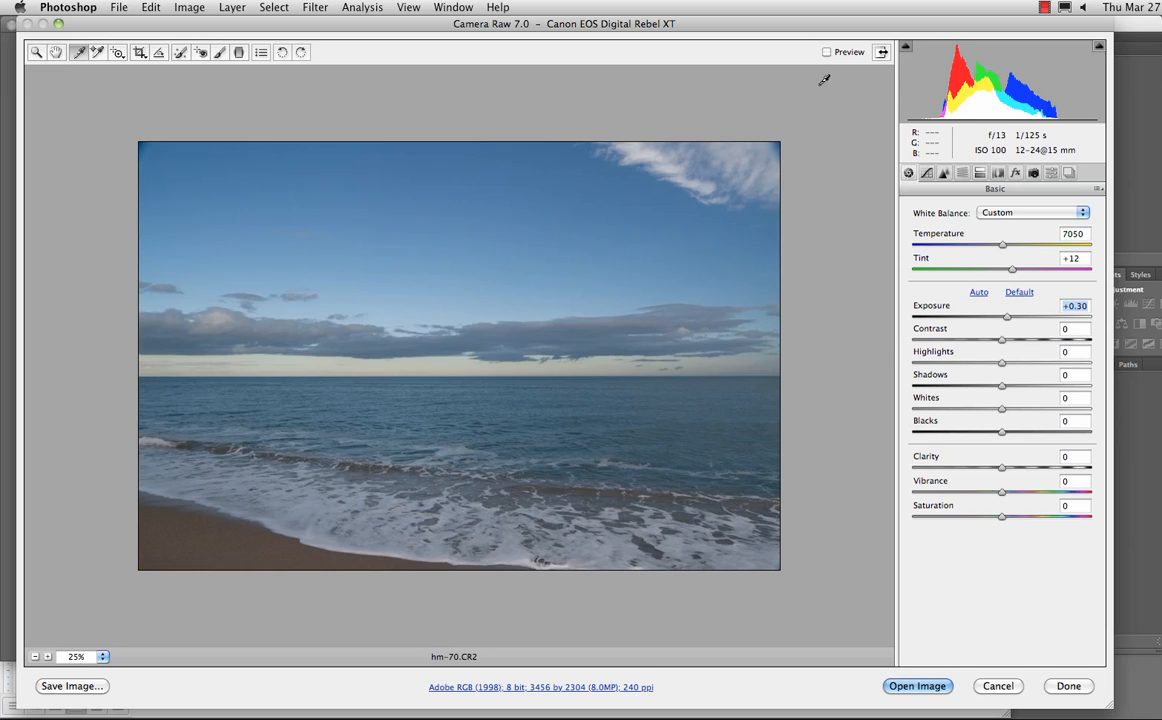
left_click(828, 54)
key("p")
key("p")
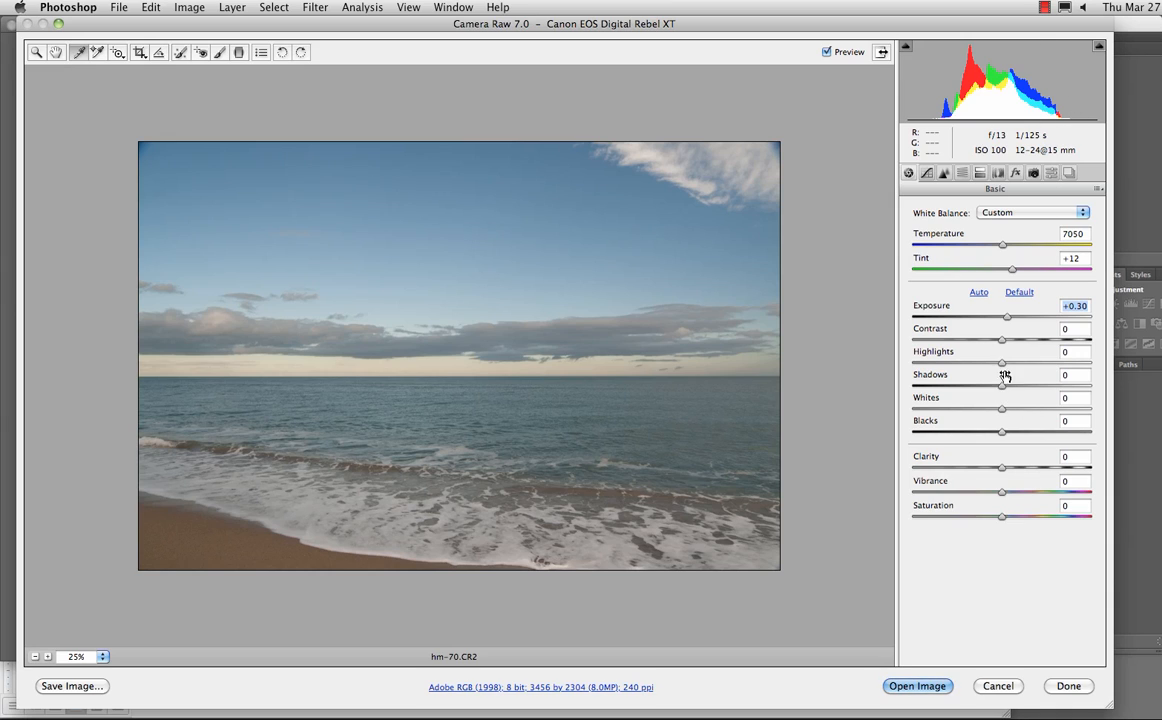
- Brighten the Highlights to +70, judging the effect on the sea foam at 50% magnification
left_click_drag(1004, 366, 1056, 368)
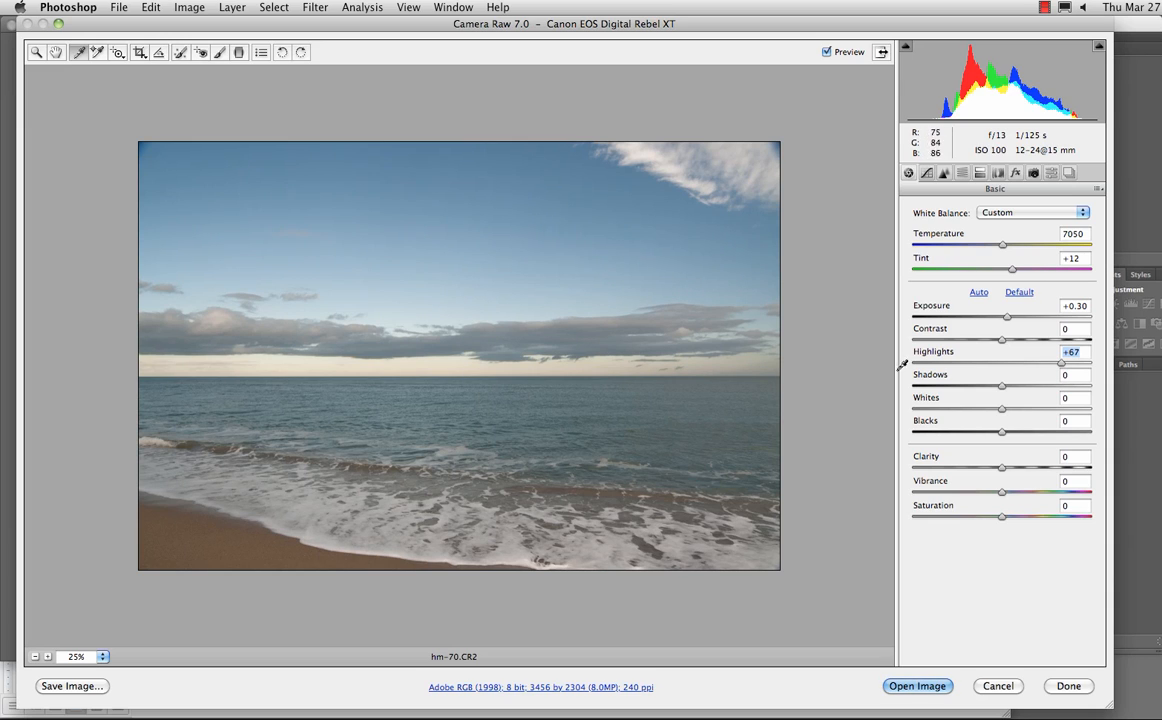
left_click_drag(1062, 368, 1041, 368)
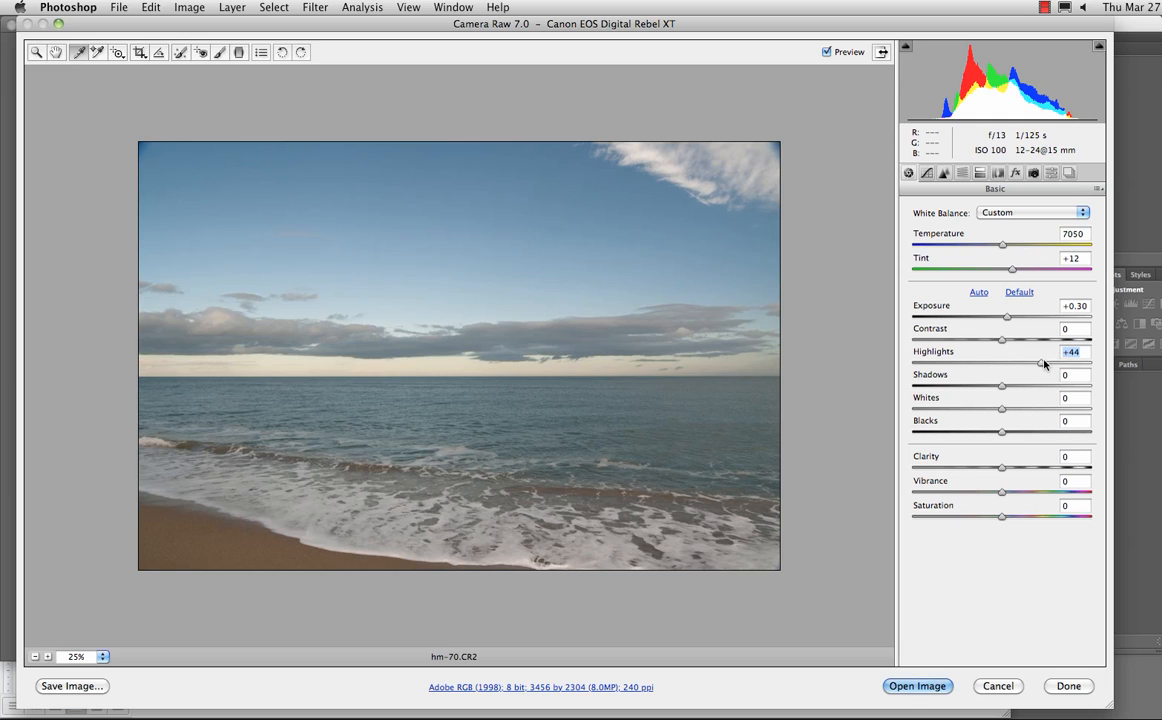
key("super+plus")
key("super+plus")
left_click_drag(598, 538, 610, 179)
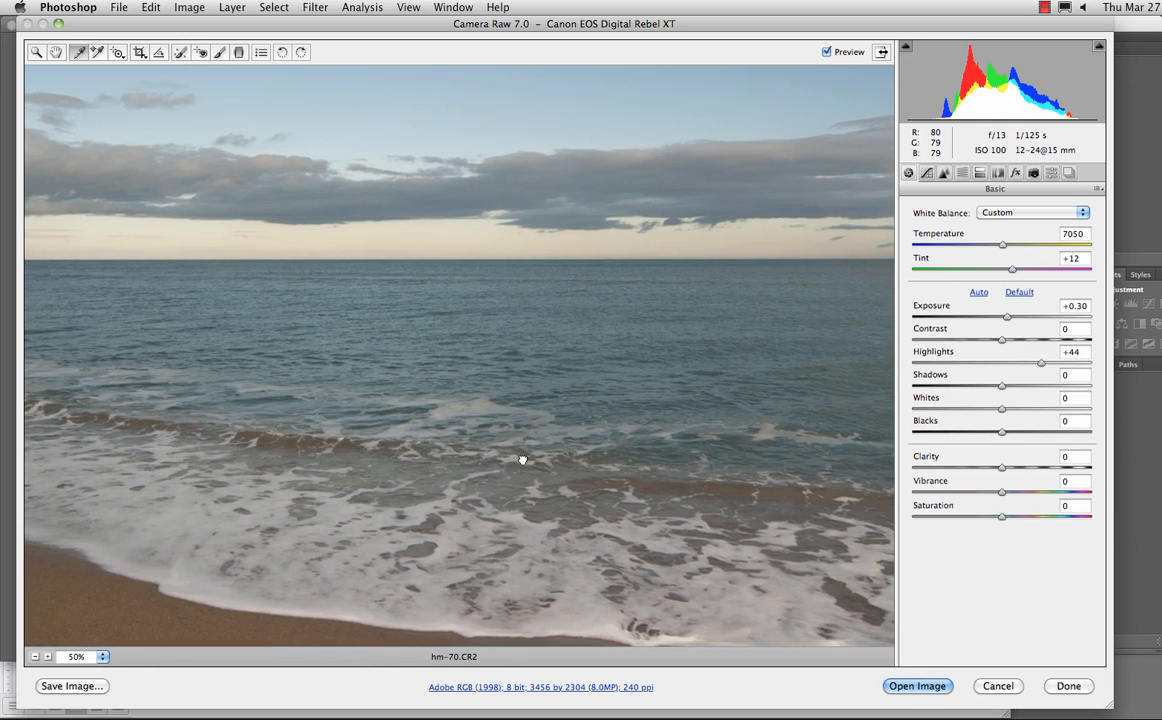
left_click_drag(522, 460, 604, 455)
left_click_drag(1041, 364, 1062, 377)
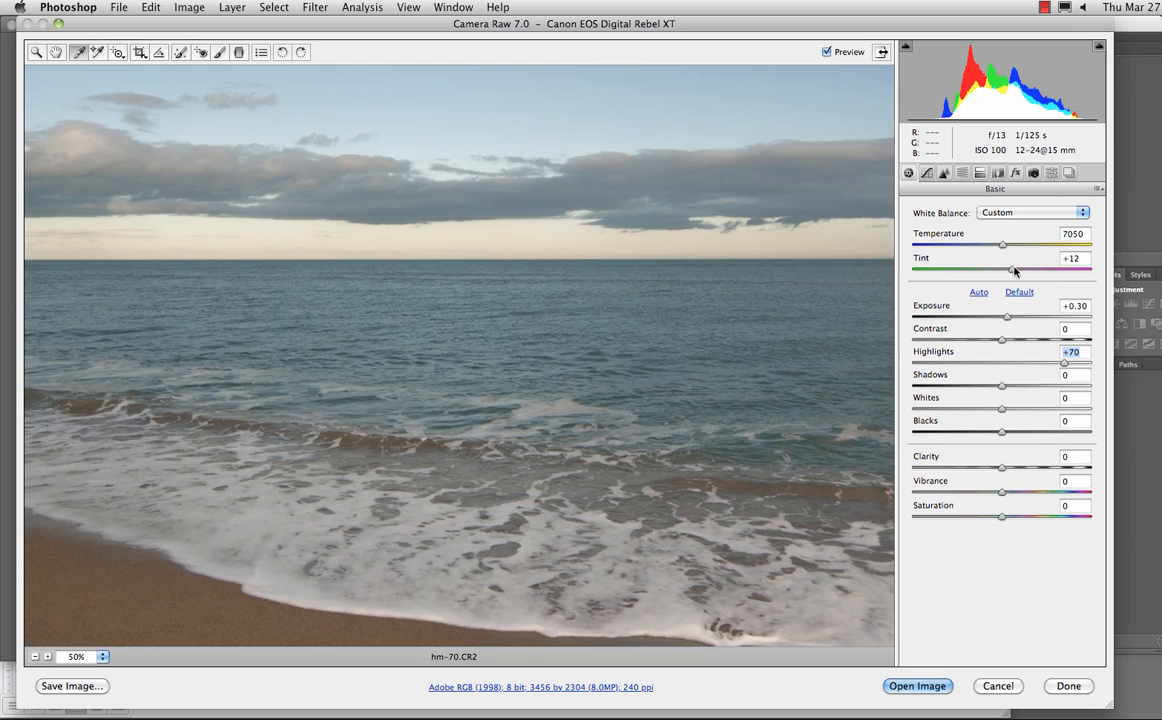
- Raise the Whites to +43 and compare the whole photo with the preview off and on
left_click_drag(1002, 410, 1034, 411)
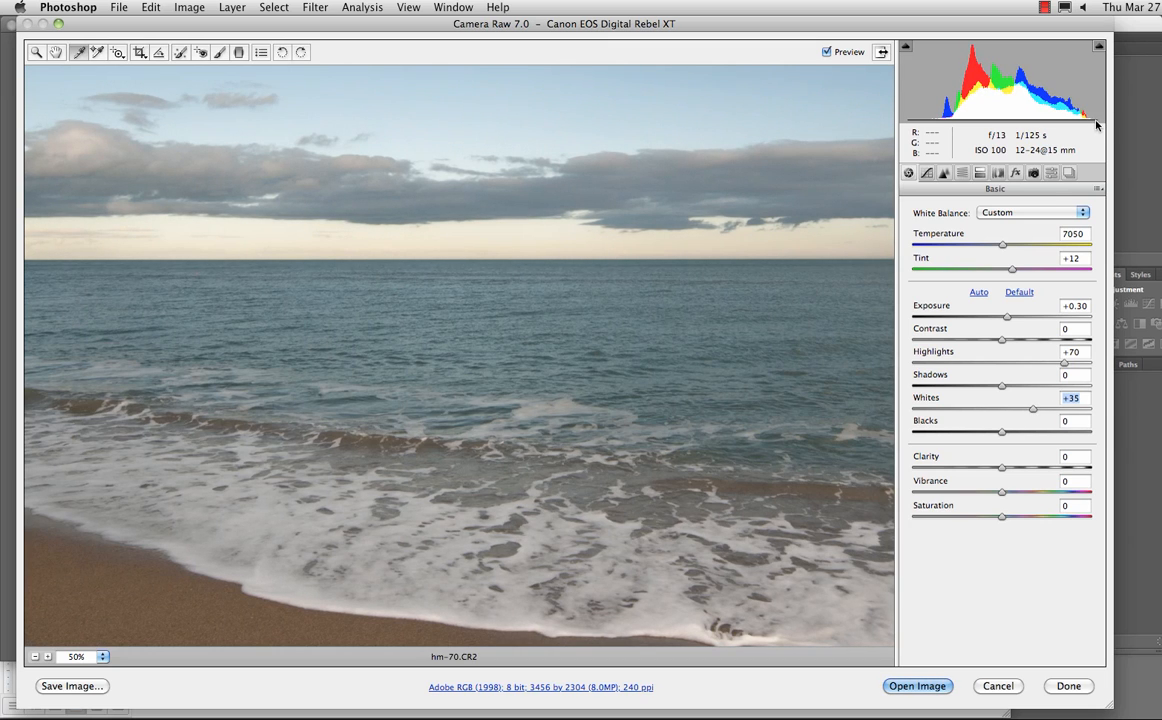
key("super+minus")
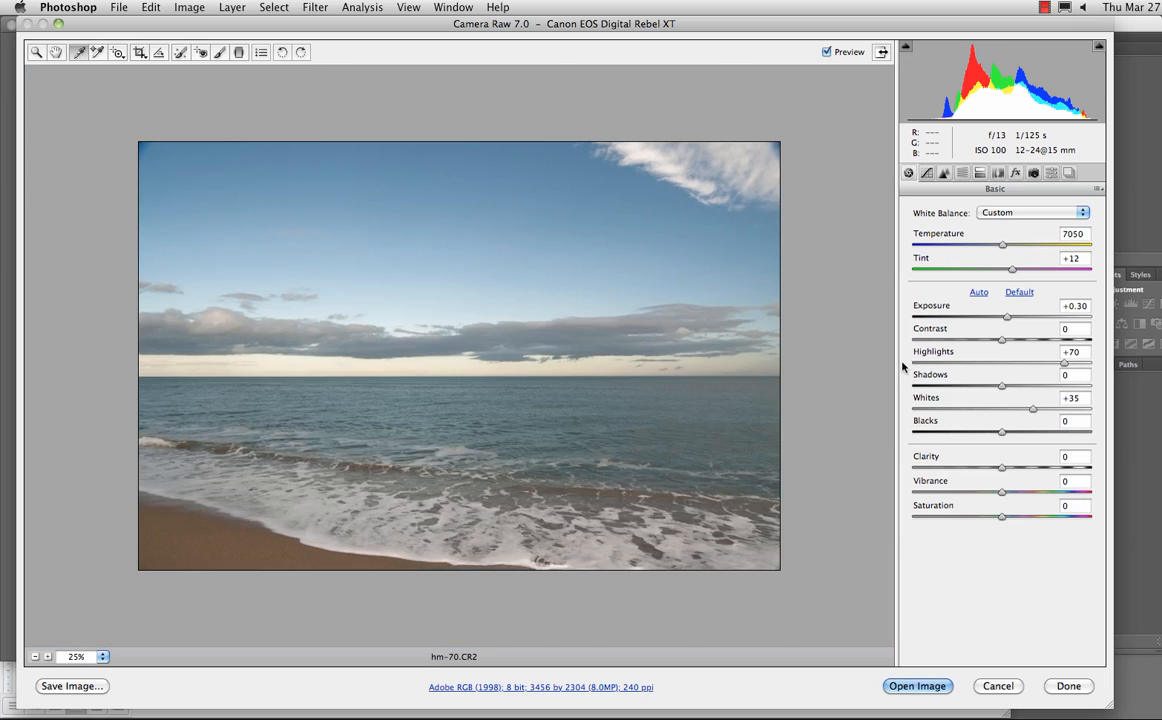
left_click_drag(1033, 413, 1044, 416)
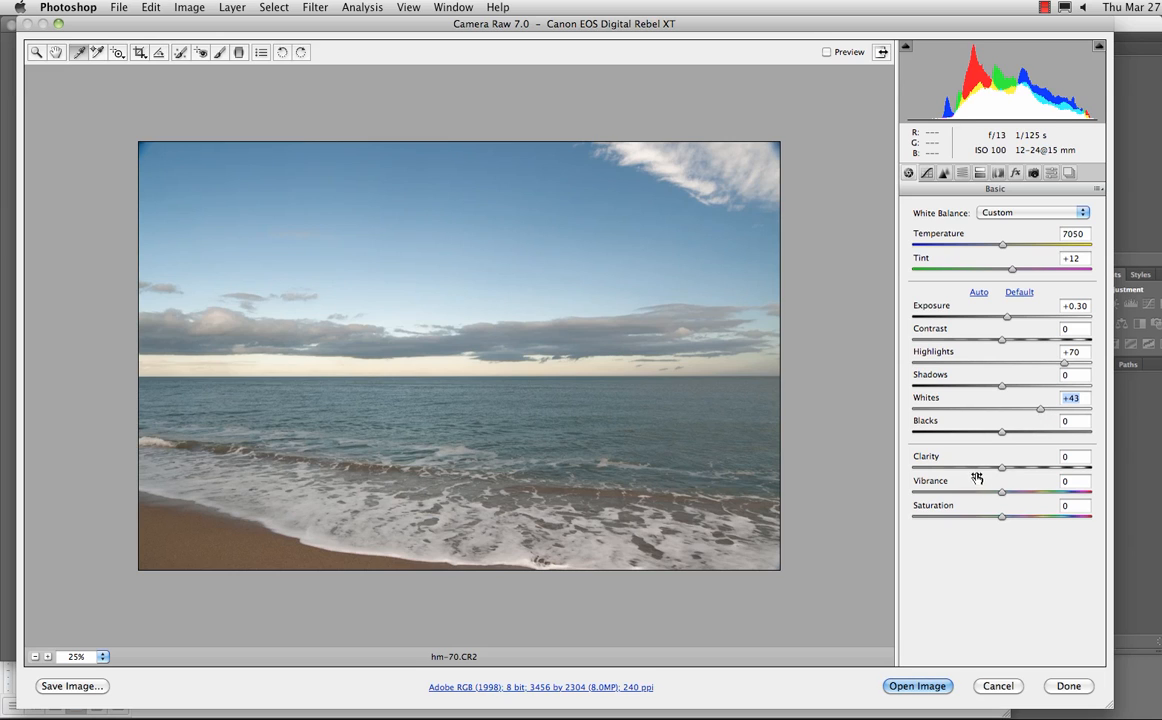
key("p")
key("p")
- Darken the Shadows to -43 and the Blacks to -9, comparing the photo with and without the preview
left_click_drag(1001, 391, 965, 390)
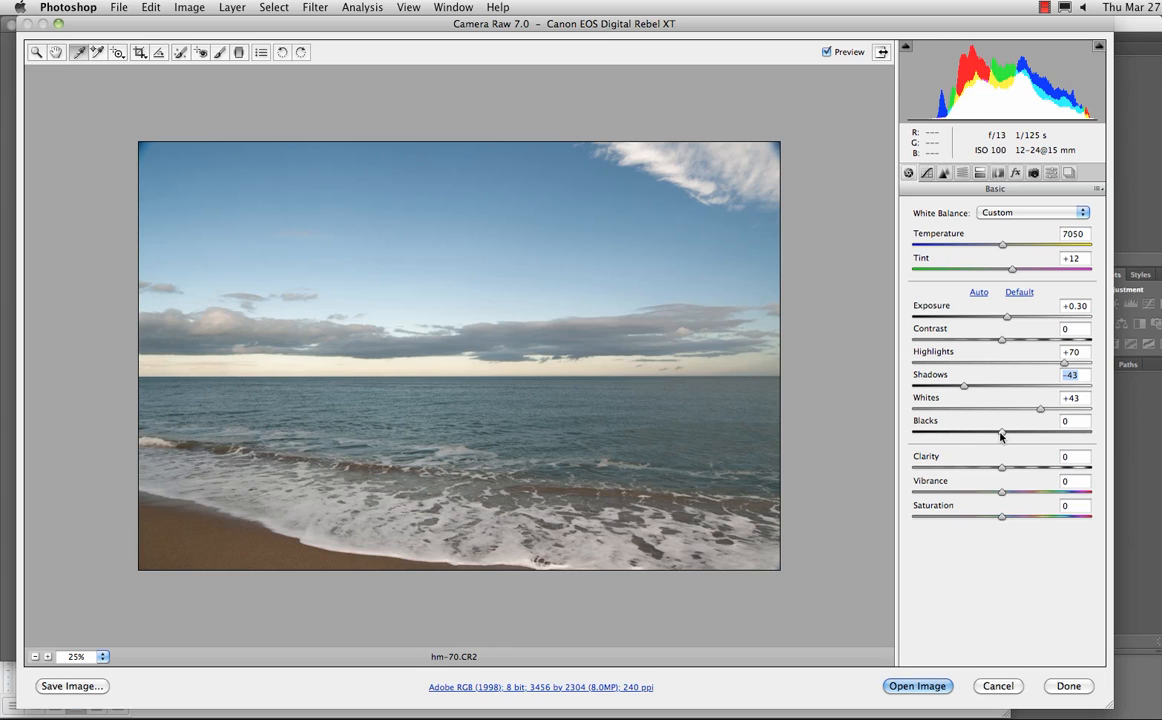
mouse_move(1000, 433)
left_mouse_down()
mouse_move(974, 433)
mouse_move(986, 434)
left_mouse_up()
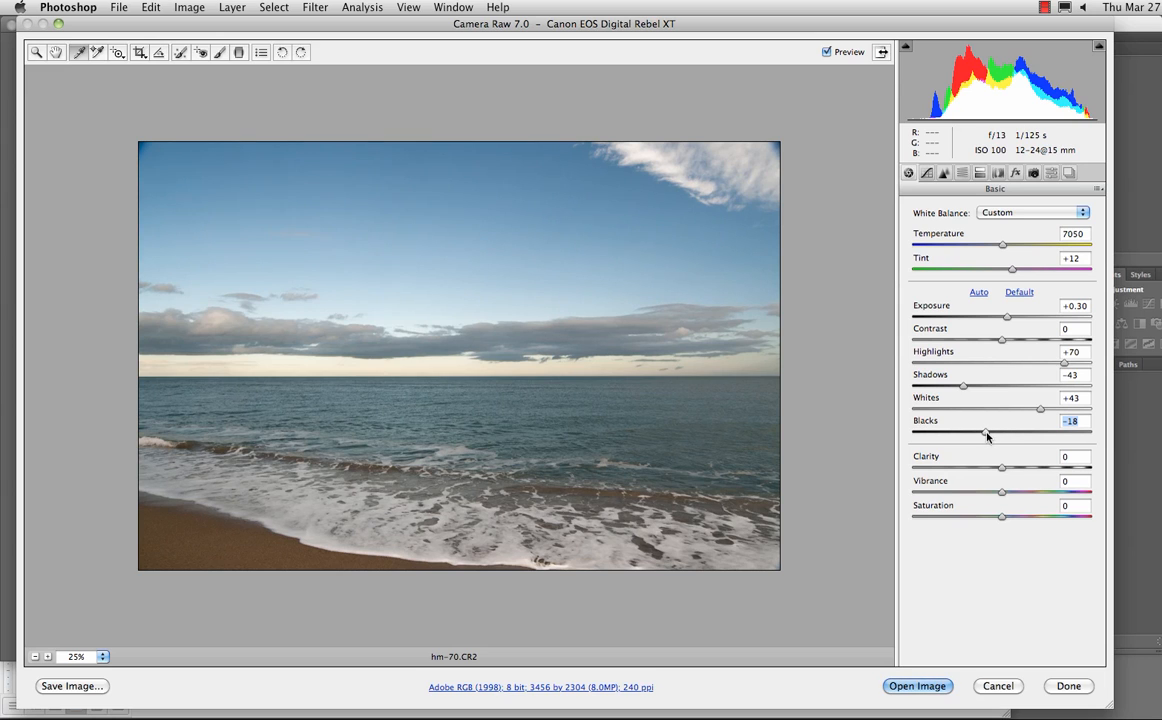
key("p")
key("p")
left_click_drag(986, 434, 993, 431)
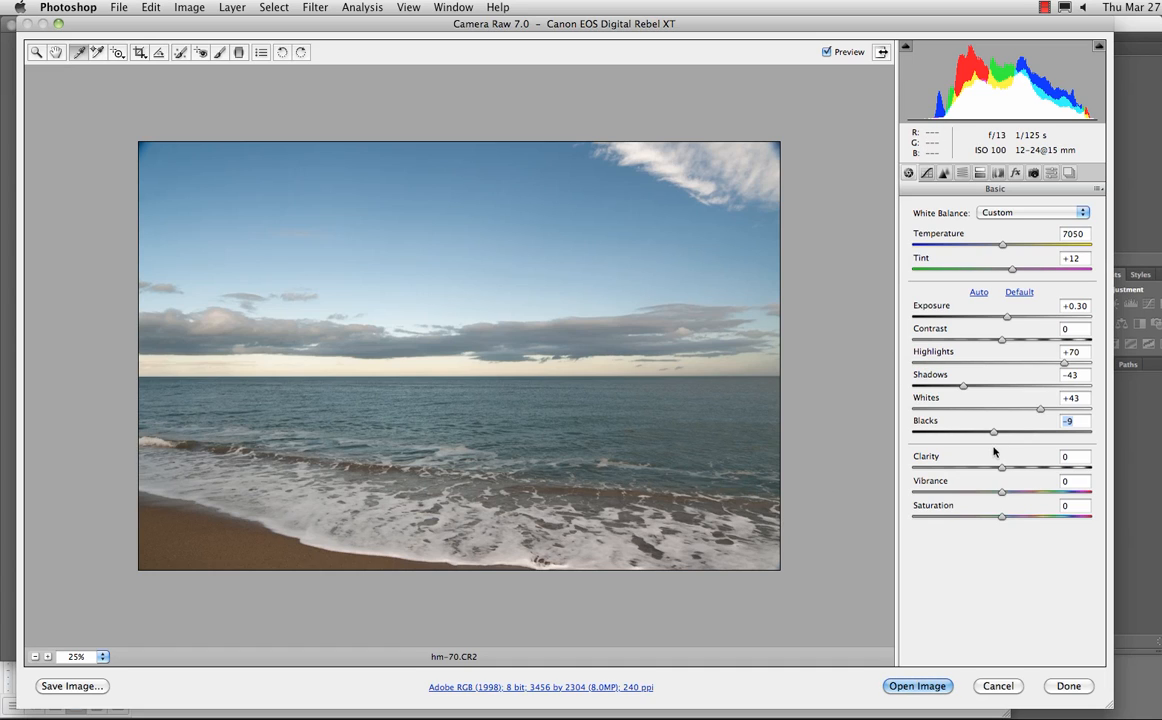
- Set Clarity to +20 and Vibrance to +32 while viewing the waves and foam at 66.7% magnification
key("super+plus")
key("super+plus")
key("super+plus")
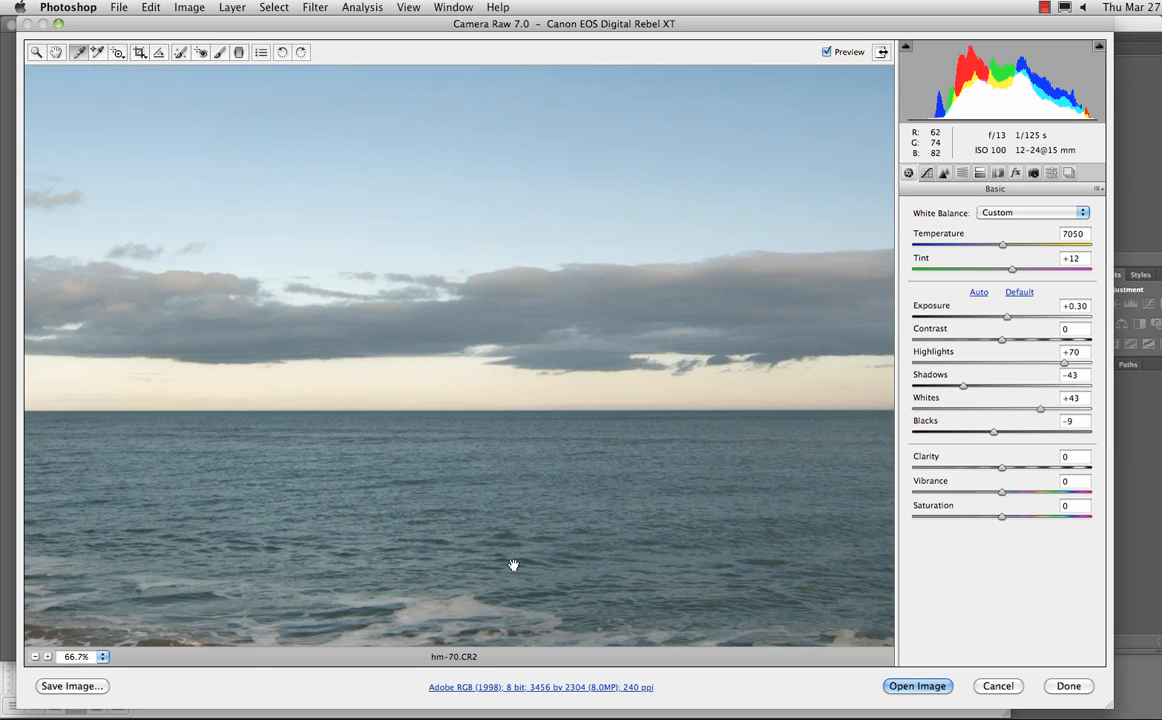
left_click_drag(514, 565, 589, 268)
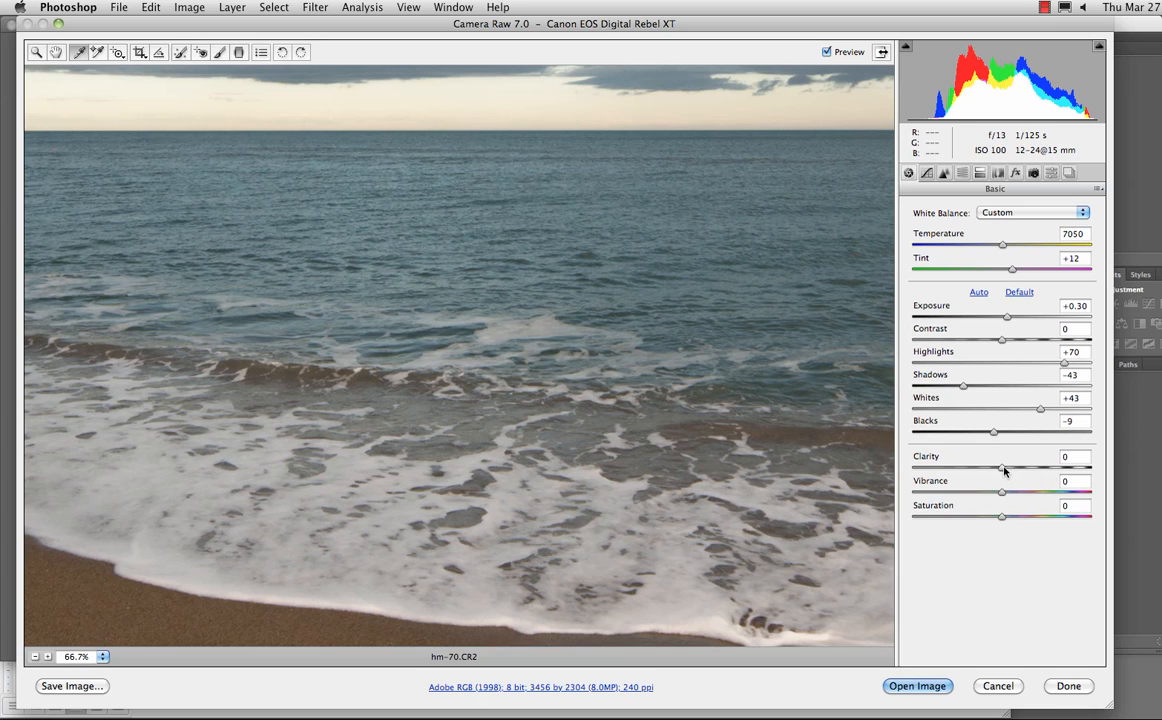
left_click_drag(1003, 470, 1030, 499)
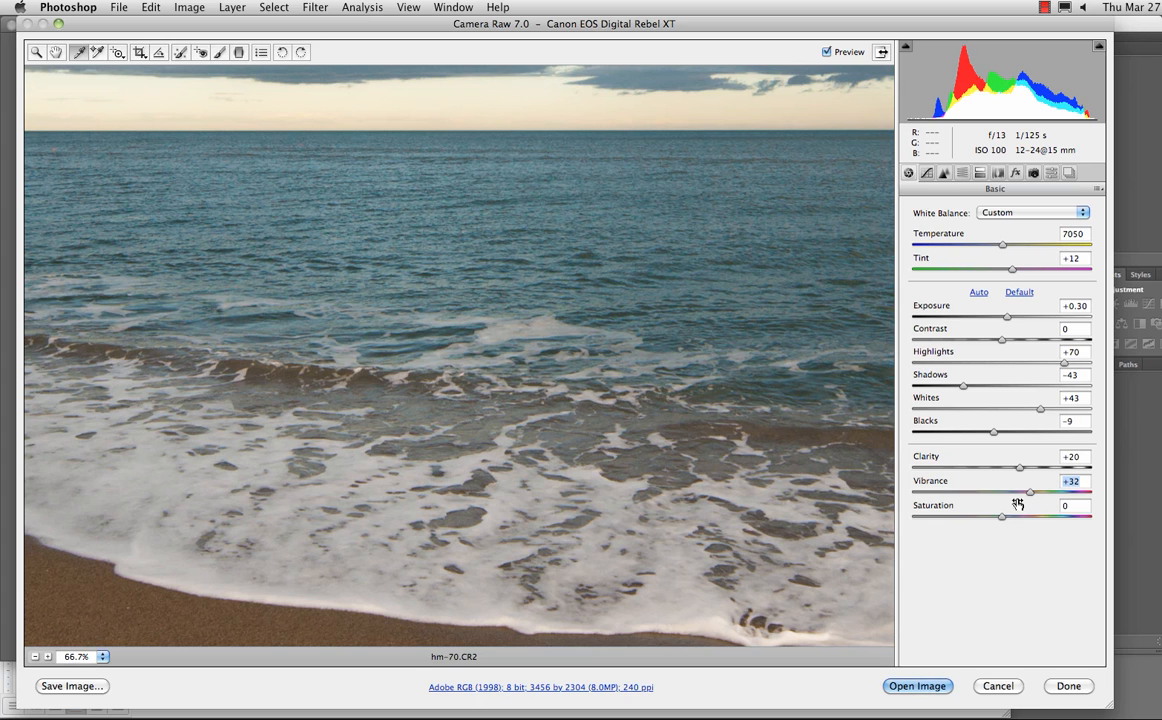
- Reduce the Vibrance to +19 while judging the colors of the whole photo
key("super+minus")
key("super+minus")
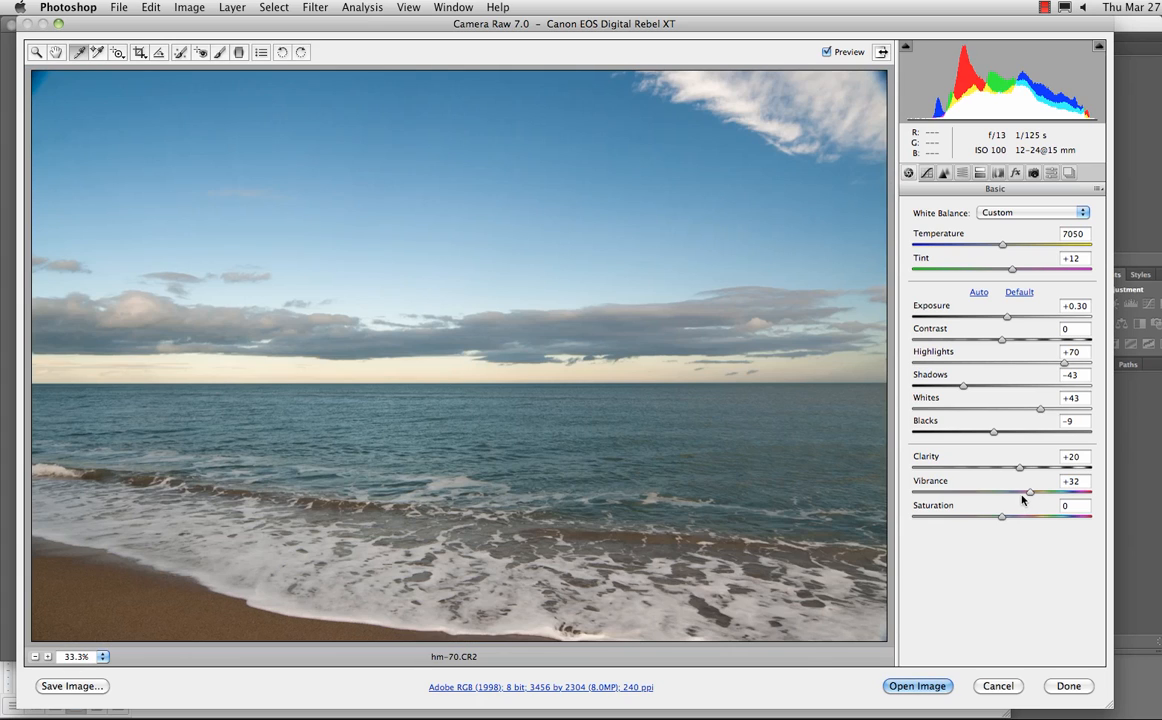
mouse_move(1032, 497)
left_mouse_down()
mouse_move(1050, 496)
mouse_move(1009, 498)
mouse_move(1026, 498)
left_mouse_up()
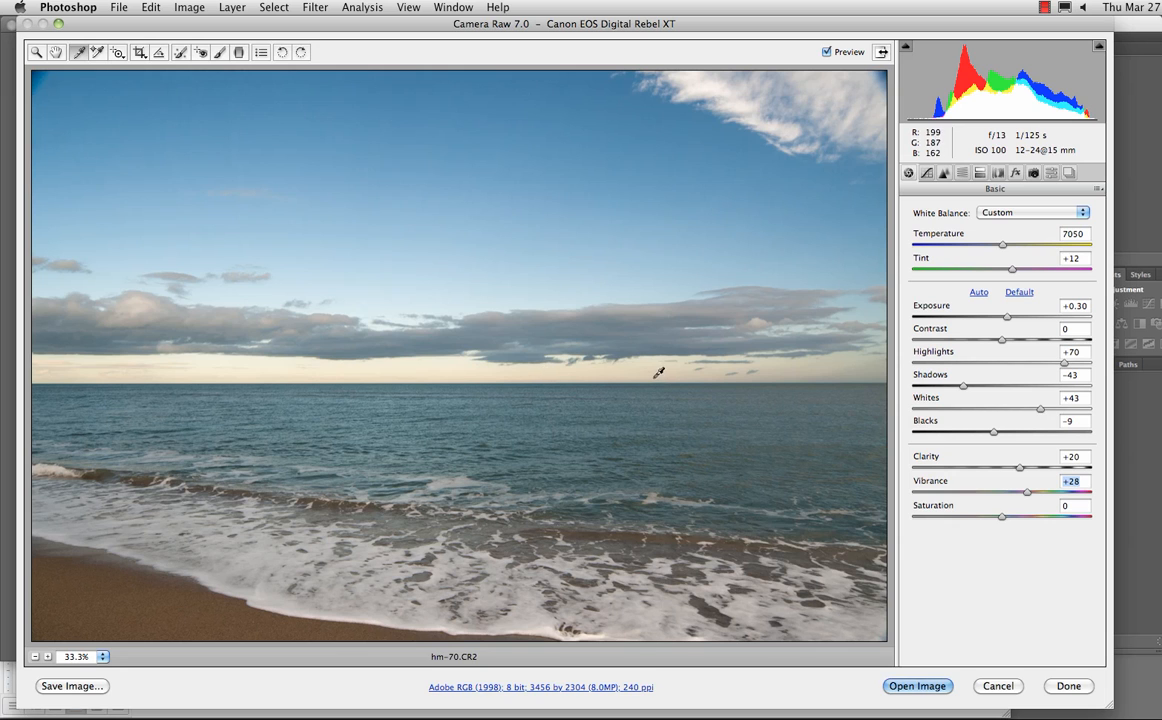
mouse_move(1024, 493)
left_mouse_down()
mouse_move(1092, 497)
mouse_move(1019, 494)
left_mouse_up()
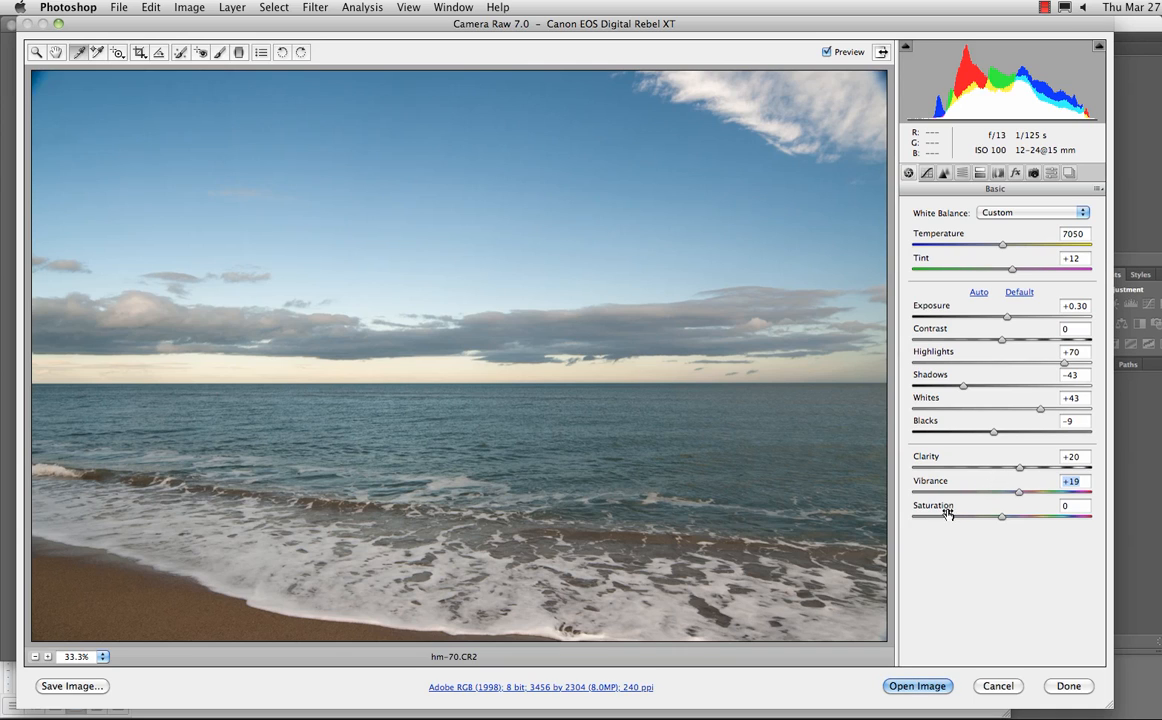
- Draw a 3 to 4 crop frame of about 3072 by 2304 pixels starting from the photo's upper-left corner
key("super+minus")
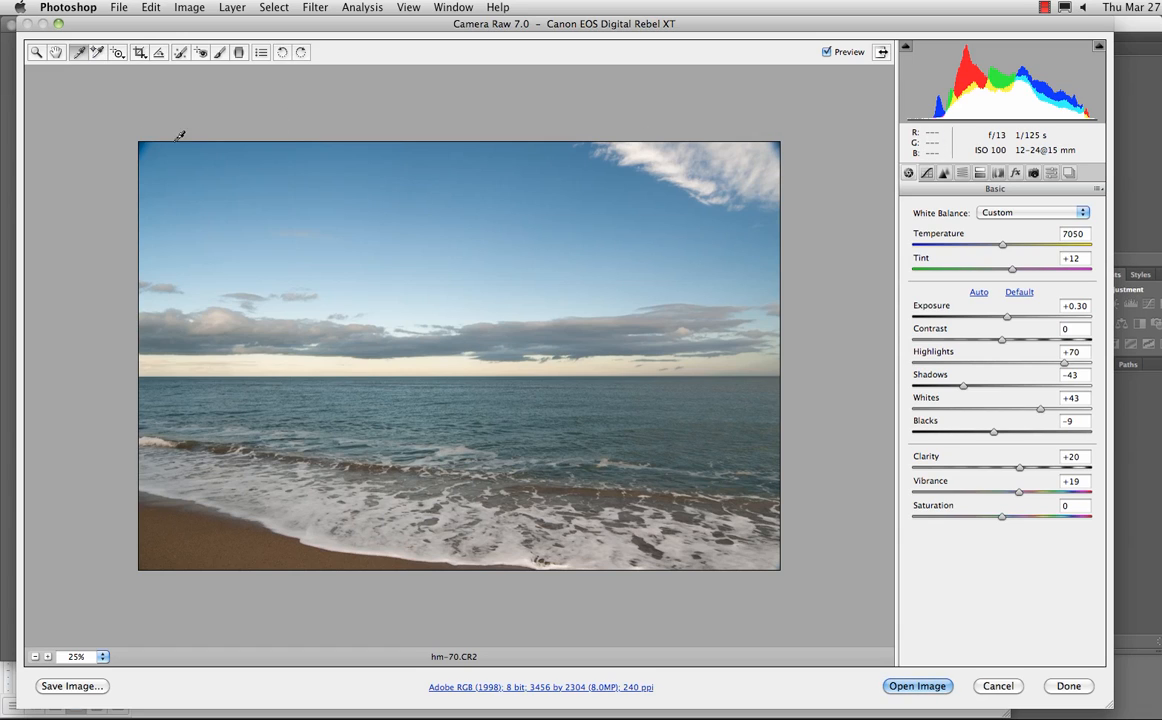
left_click(141, 54)
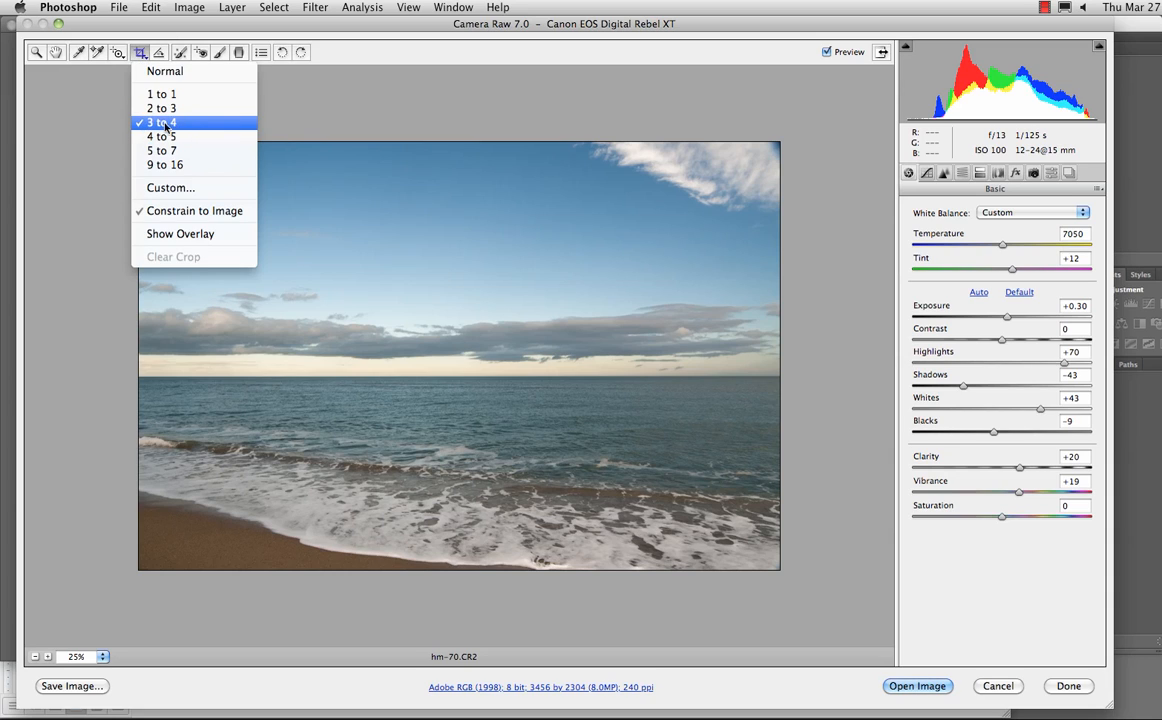
left_click(162, 122)
left_click_drag(131, 132, 711, 575)
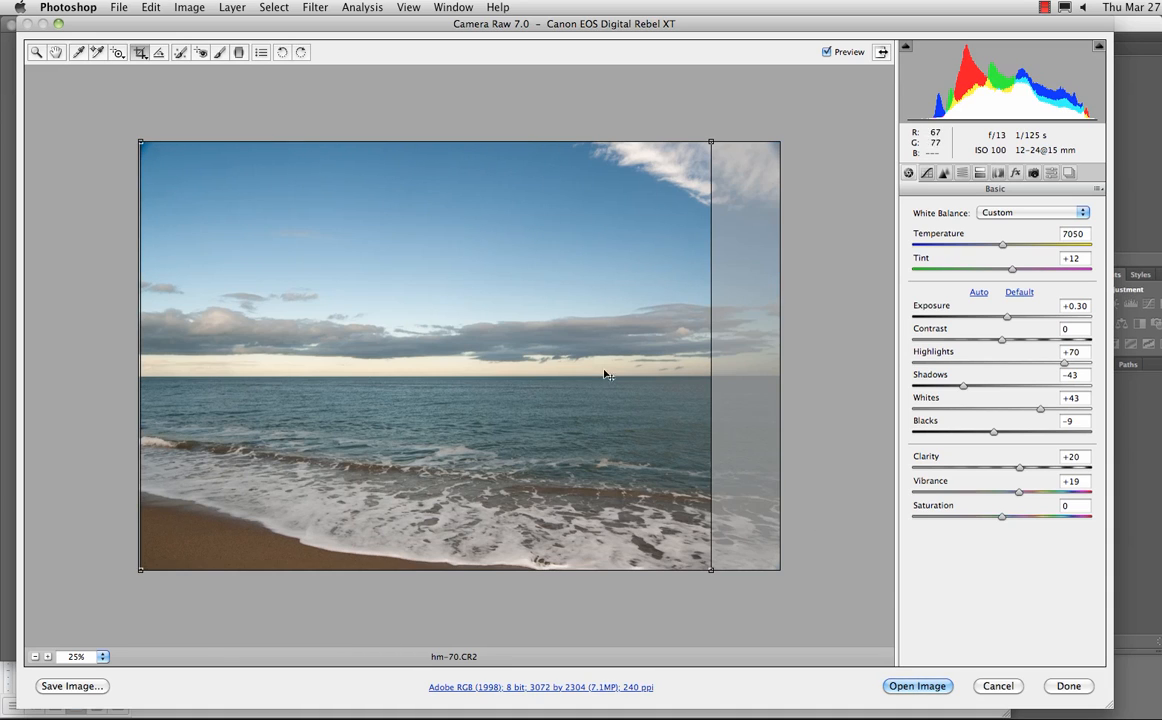
- Change the crop ratio to 2 to 3, resize the frame to about 3372 by 2248 pixels and apply the crop
left_click(141, 52)
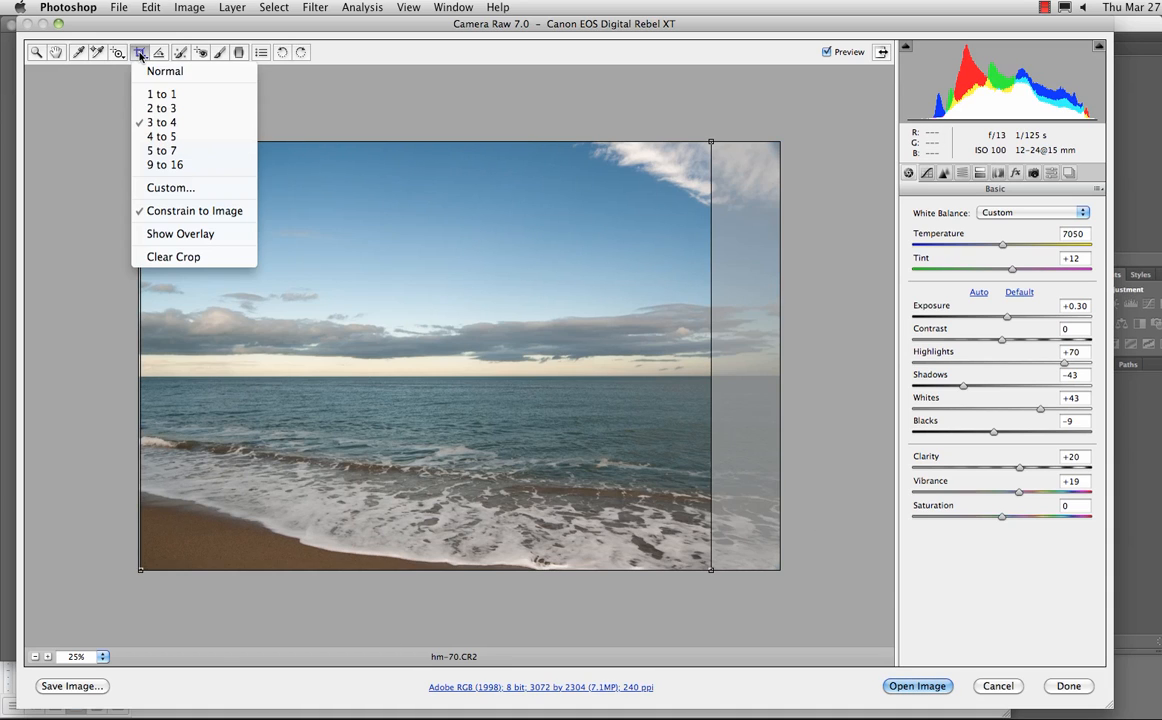
left_click(148, 107)
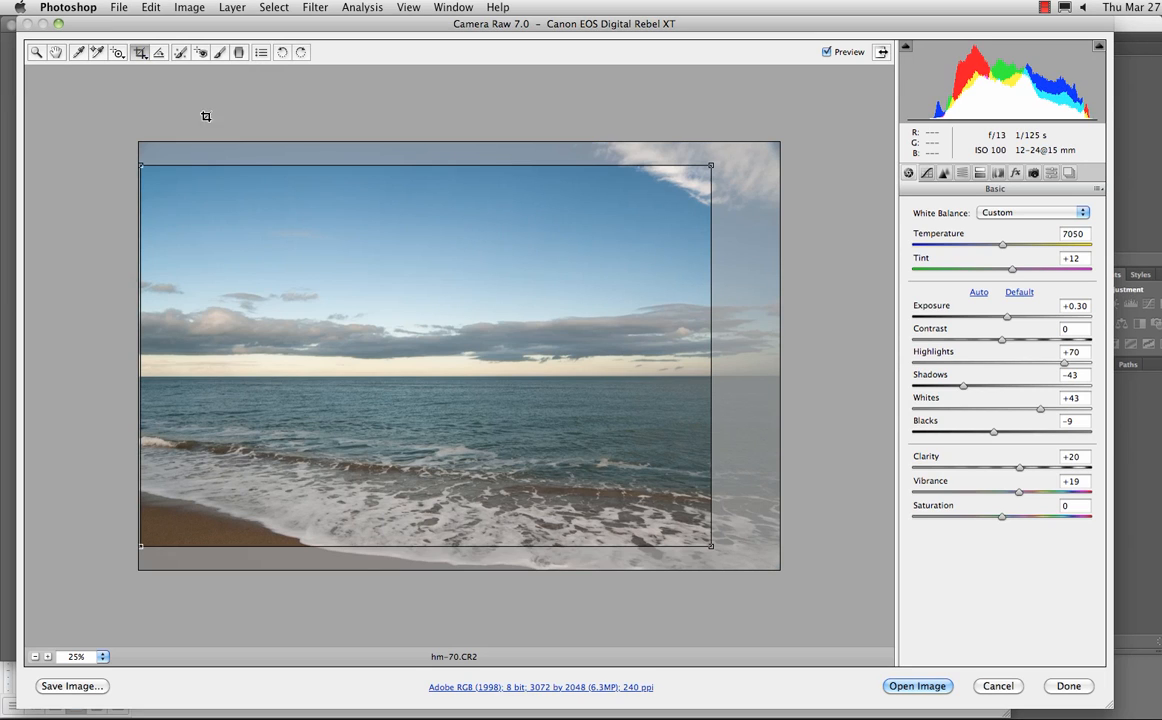
left_click_drag(231, 193, 225, 172)
left_click_drag(712, 525, 786, 573)
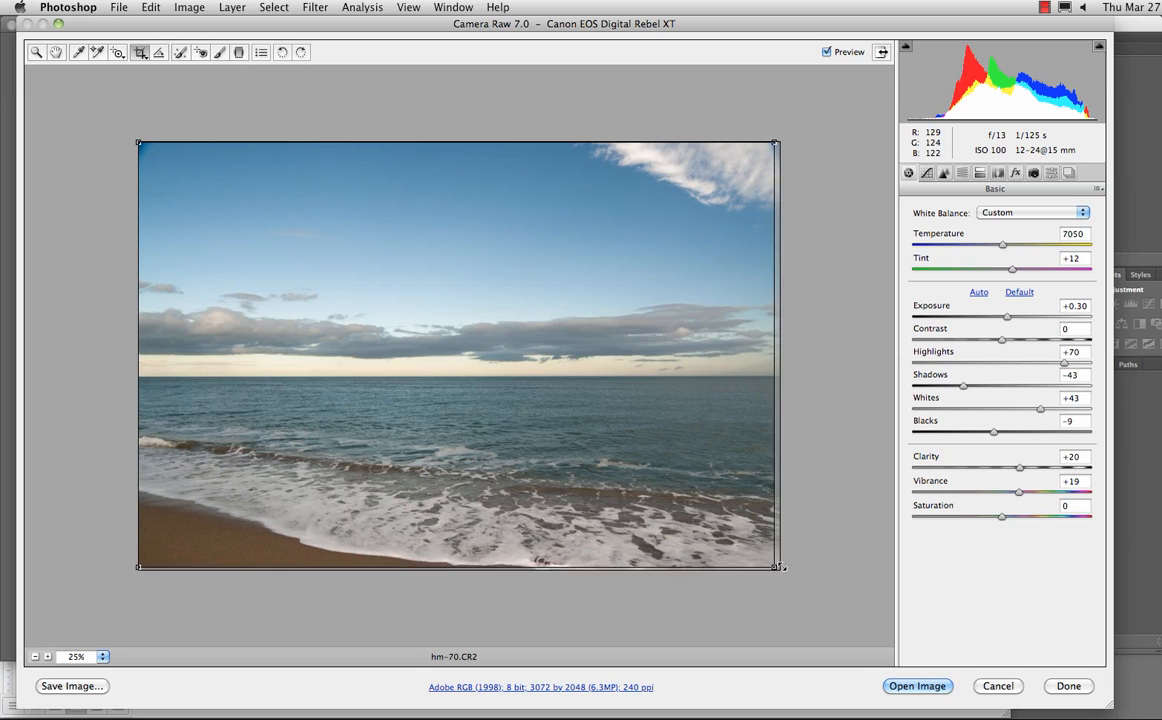
left_click_drag(776, 143, 765, 150)
left_click_drag(573, 265, 577, 268)
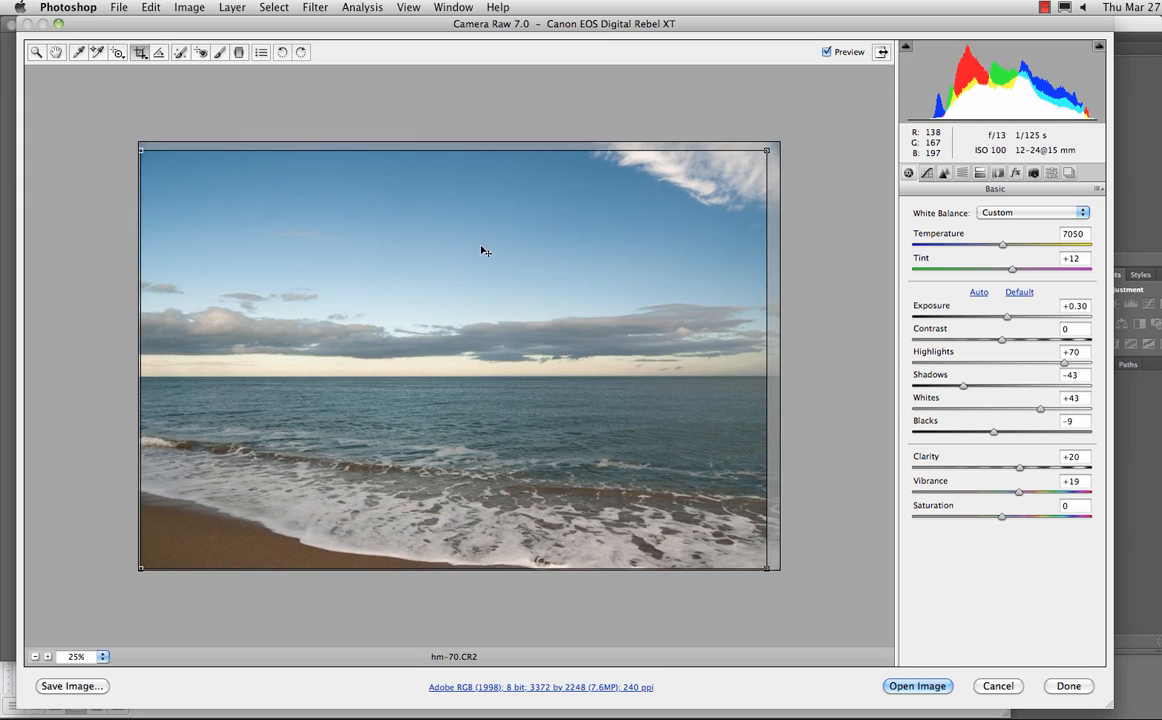
key("z")
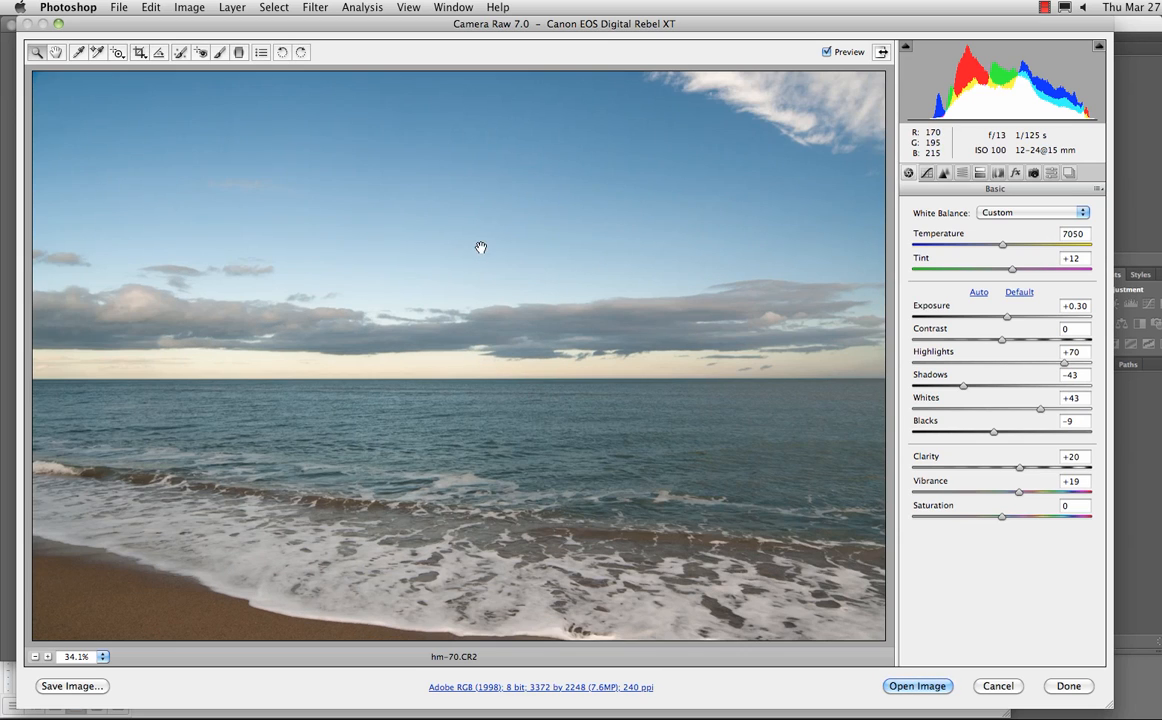
- Apply the Medium Contrast preset to the RGB point tone curve
left_click(480, 249, "alt")
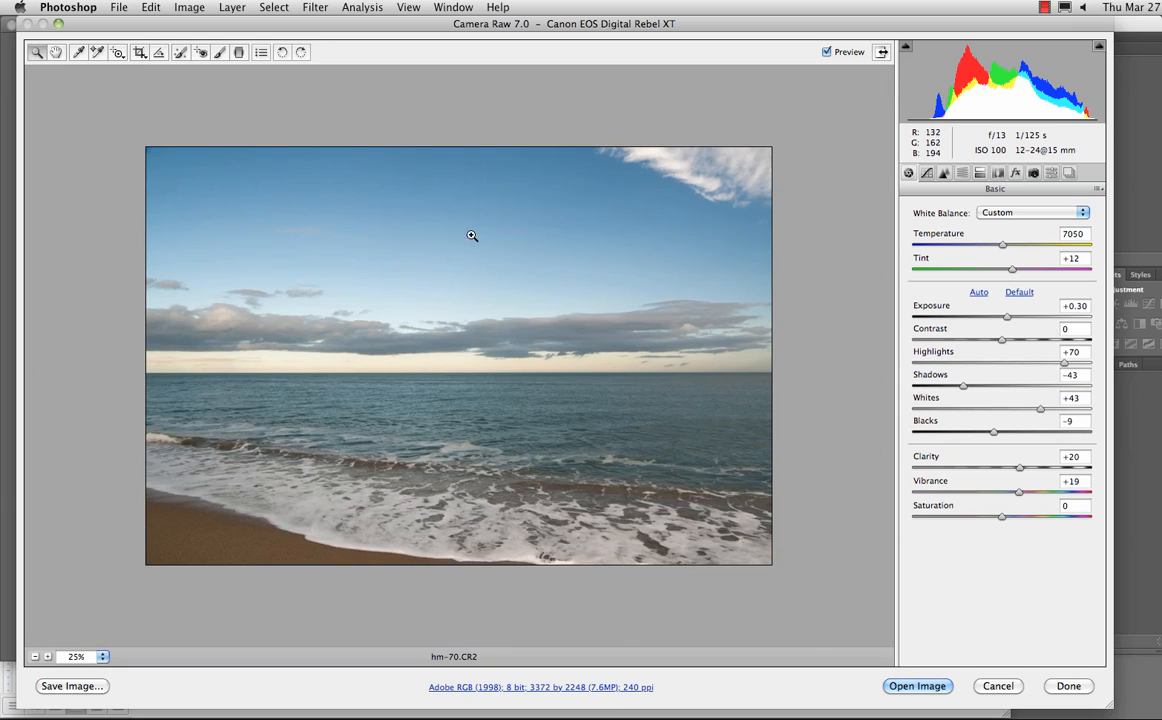
left_click(927, 173)
left_click(959, 235)
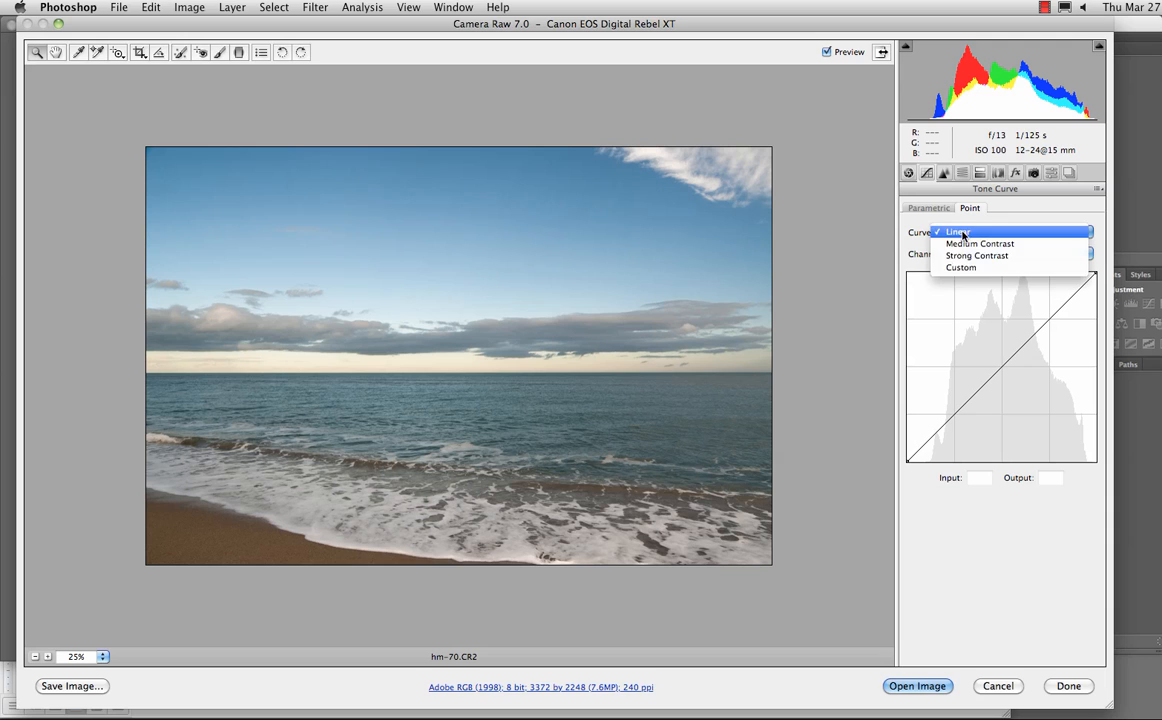
left_click(960, 231)
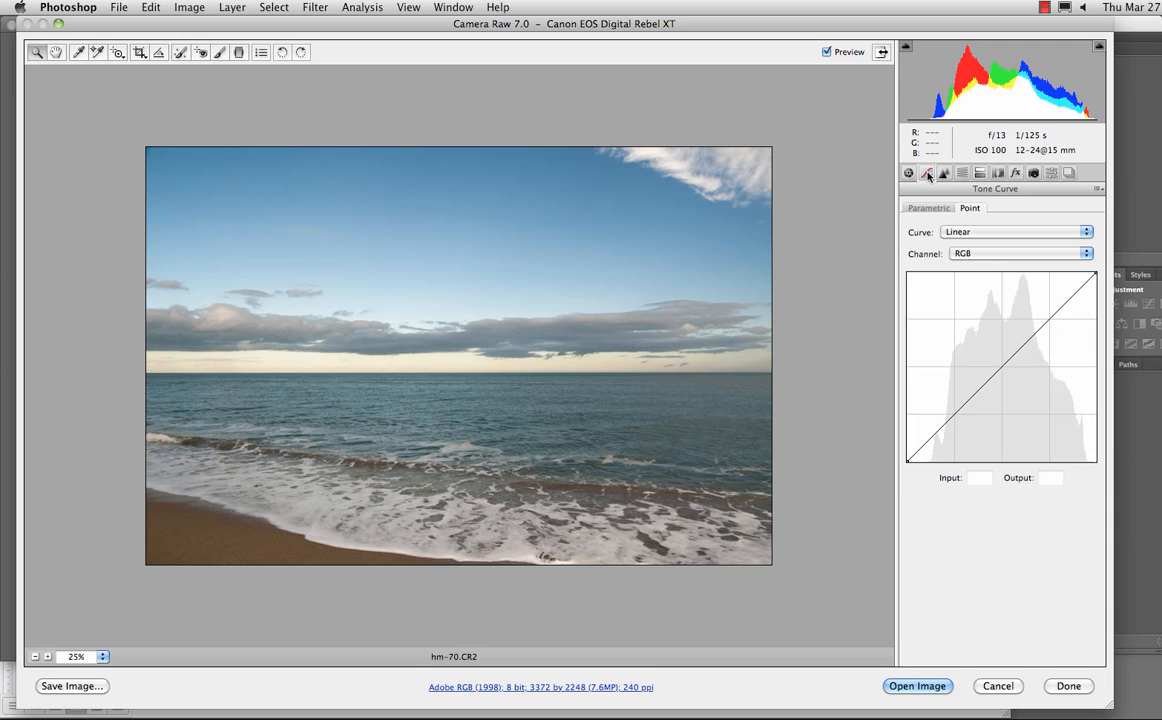
left_click(979, 232)
left_click(975, 247)
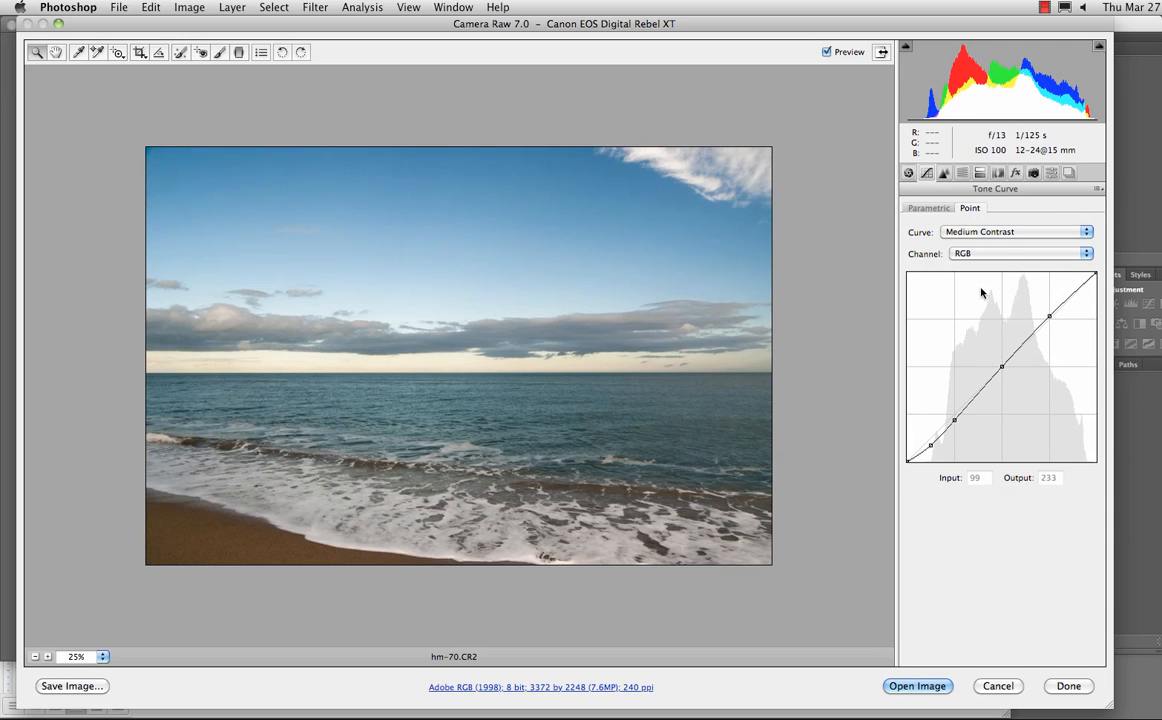
- On the parametric tone curve, move the two outer region dividers toward the ends and set Shadows to +63
left_click(927, 209)
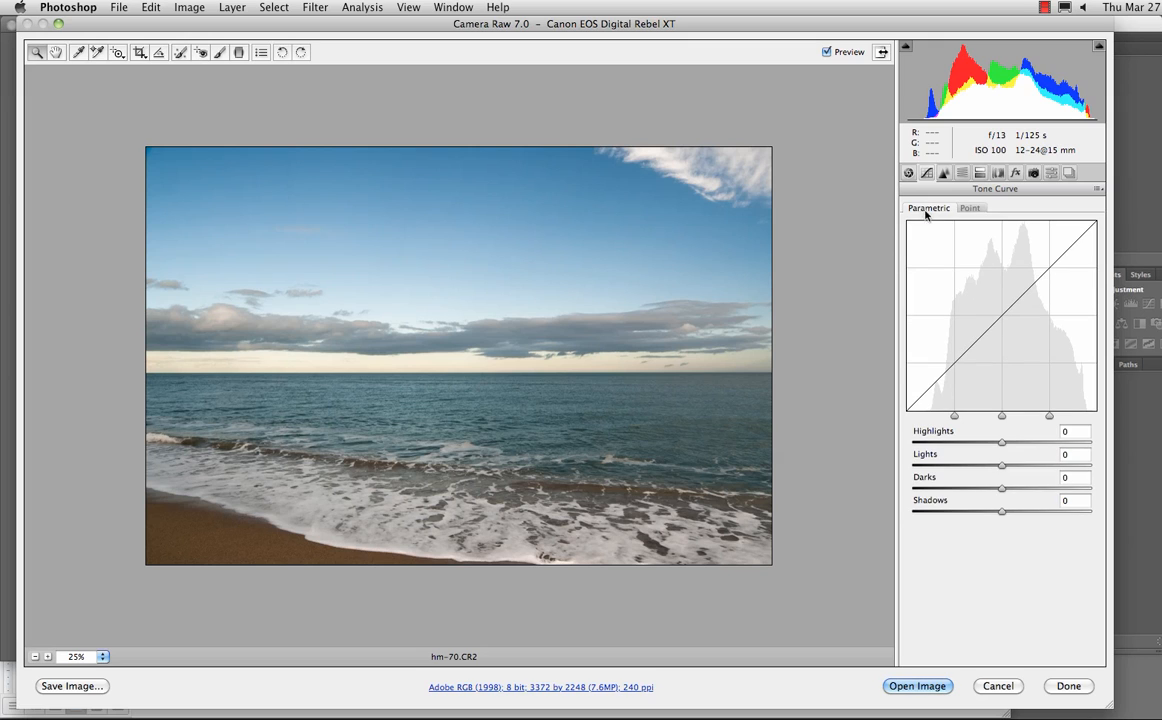
left_click_drag(953, 417, 906, 425)
mouse_move(1049, 417)
left_mouse_down()
mouse_move(1090, 421)
mouse_move(1071, 422)
left_mouse_up()
left_click_drag(1002, 511, 1060, 522)
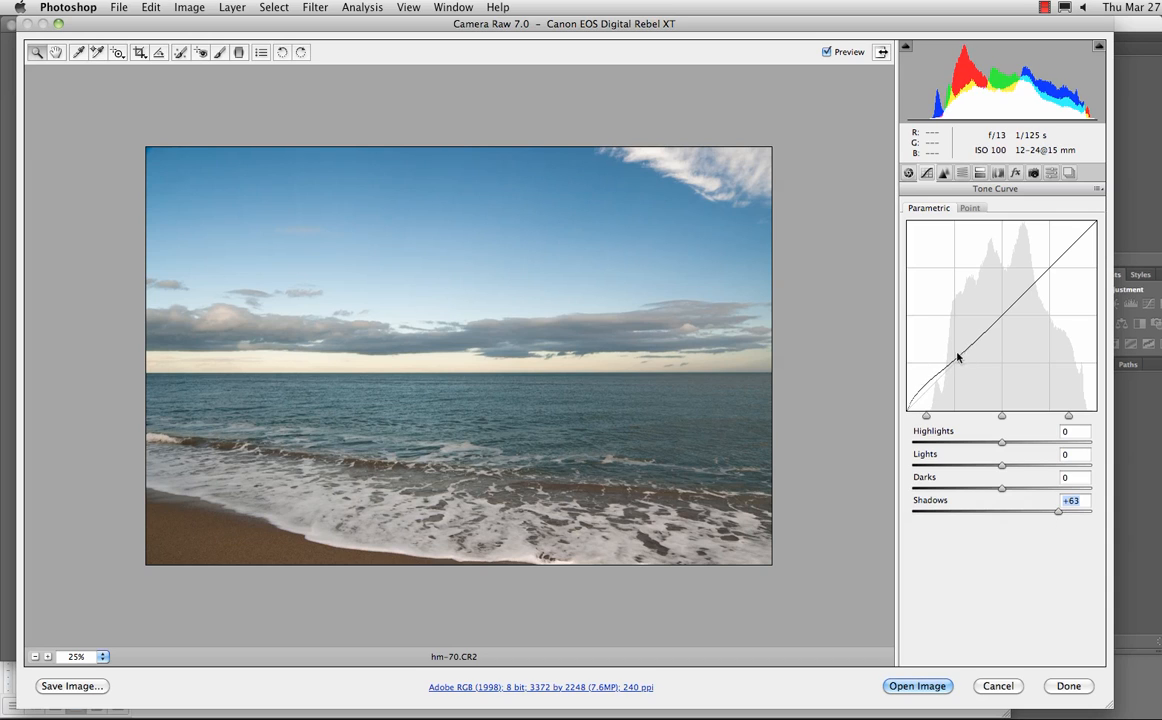
- Return to the Basic adjustments, save the raw settings without opening the image, and switch to Adobe Bridge
left_click(908, 173)
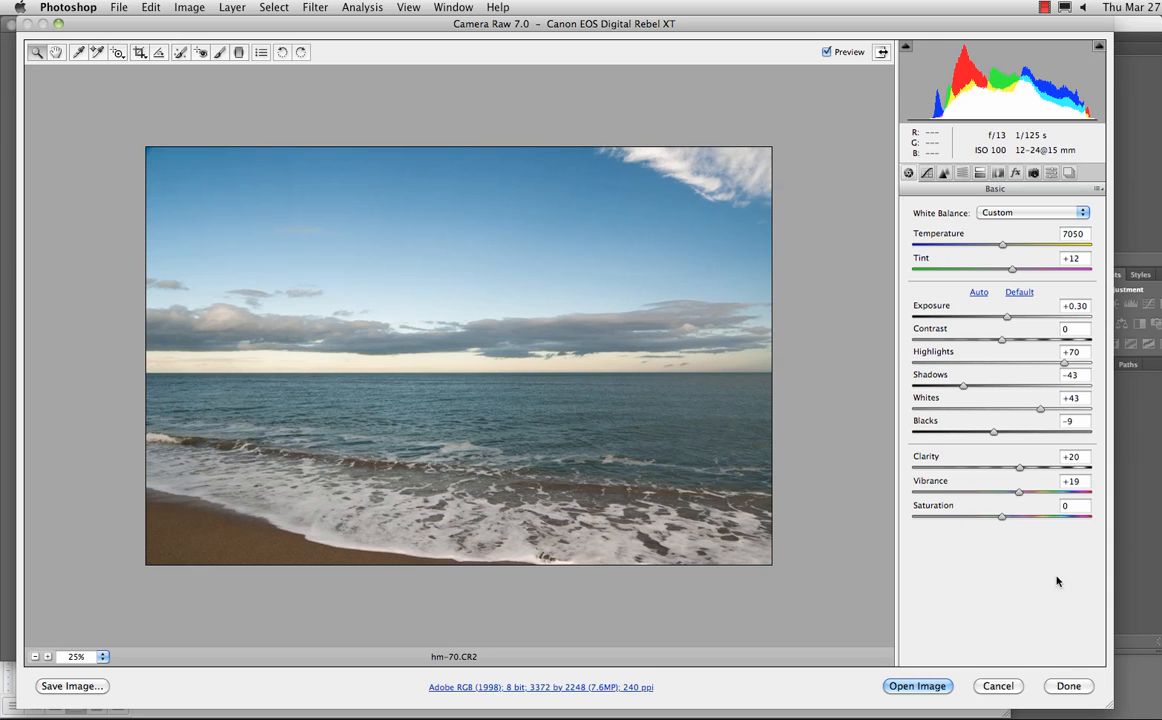
left_click(1068, 686)
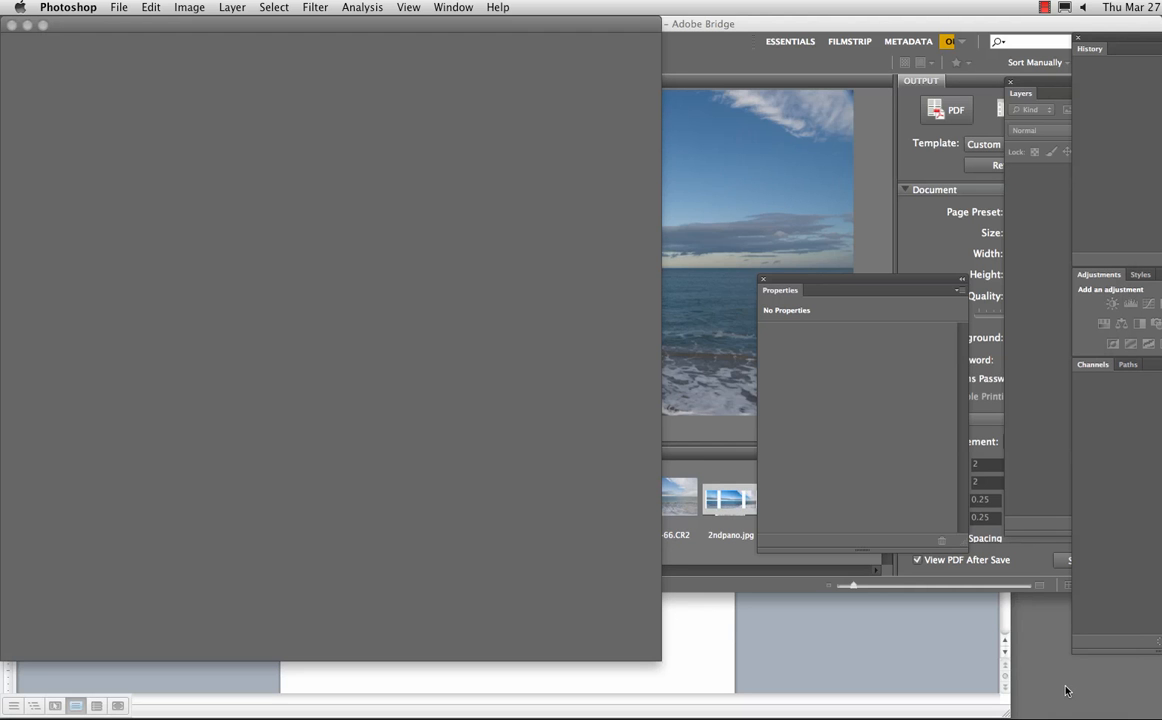
left_click(703, 581)
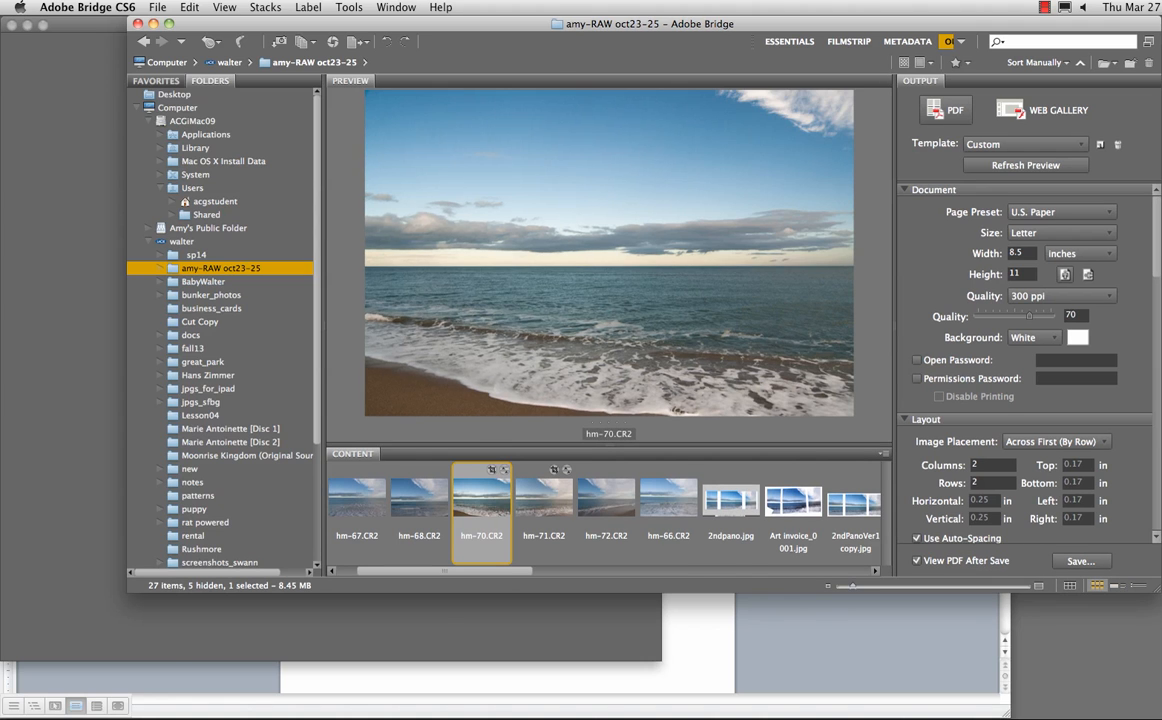
- Make the Bridge window taller and enlarge the content area so the photo thumbnails are bigger
left_click_drag(1157, 589, 1118, 710)
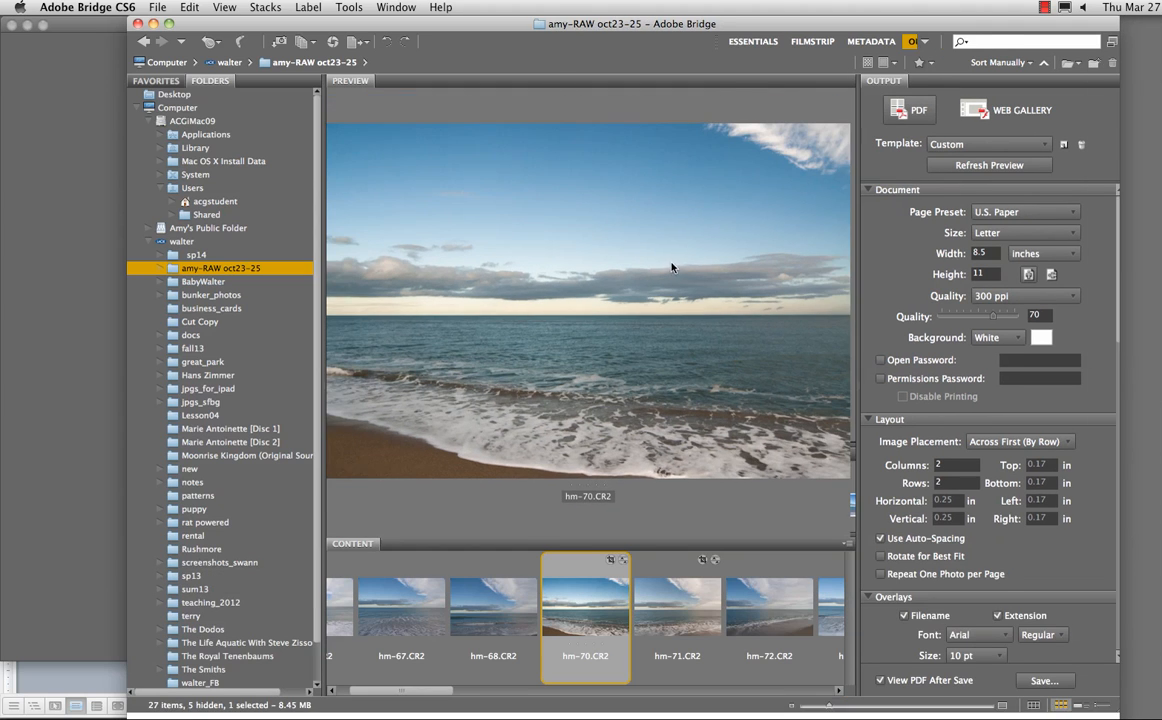
left_click_drag(544, 543, 544, 410)
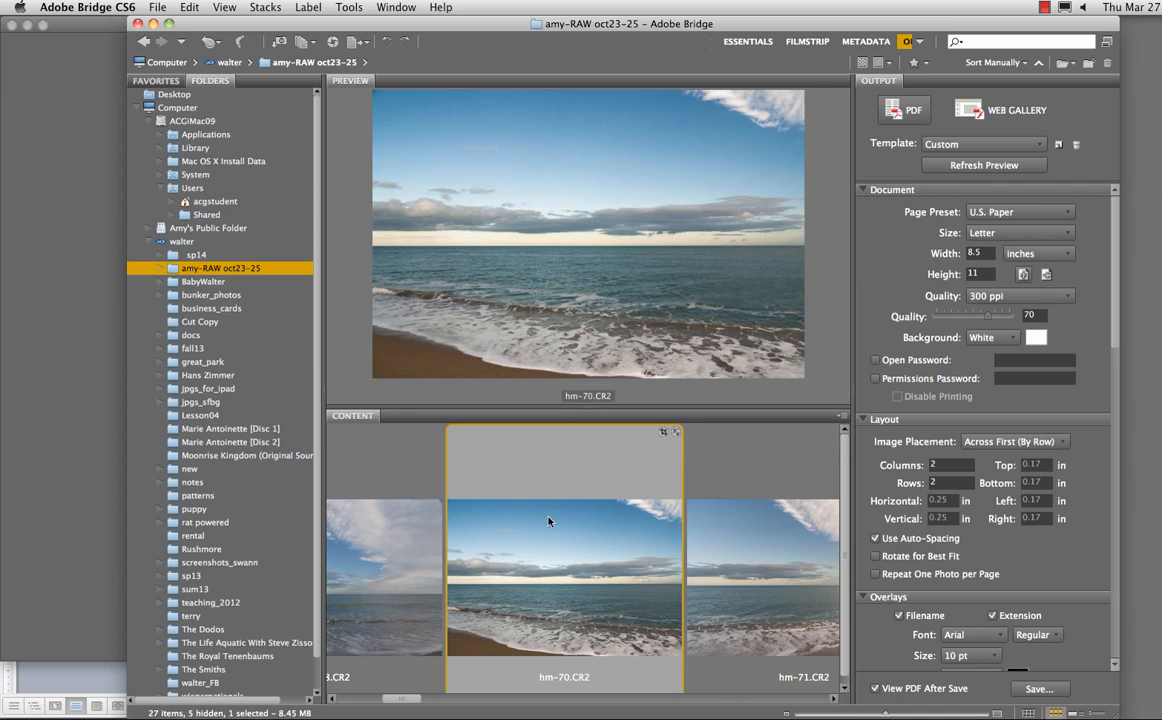
- Reopen hm-70.CR2 in Camera Raw to review its stored Basic settings, and close it again
double_click(594, 610)
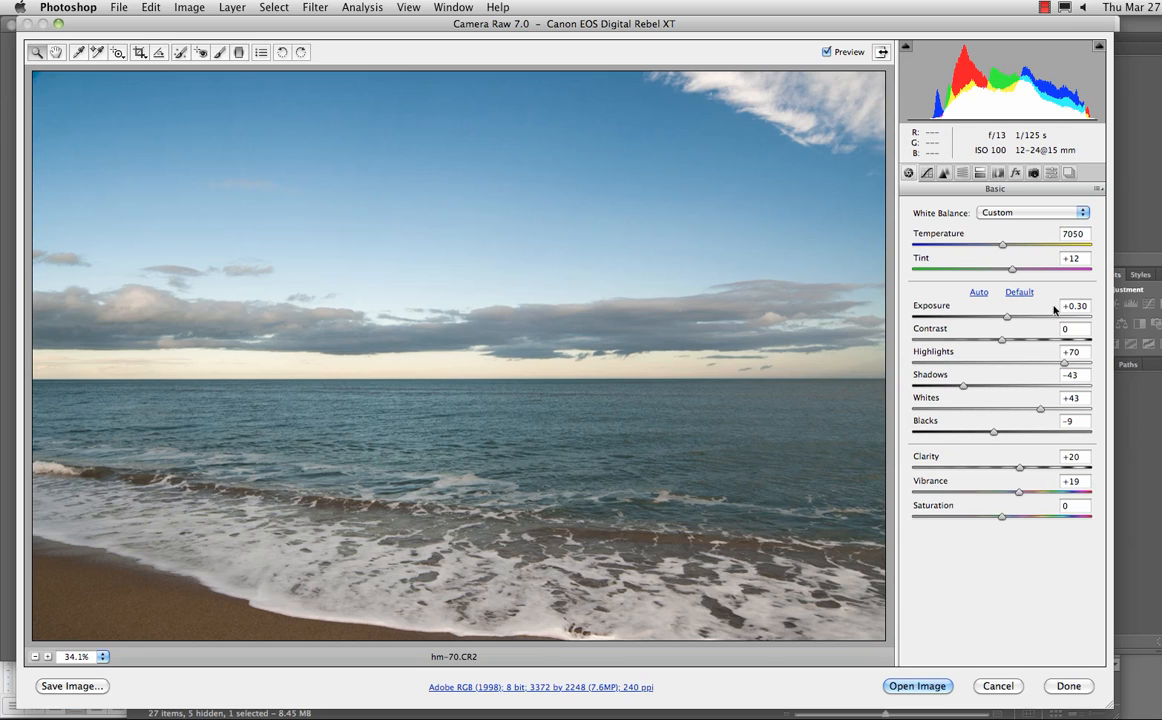
left_click(1078, 684)
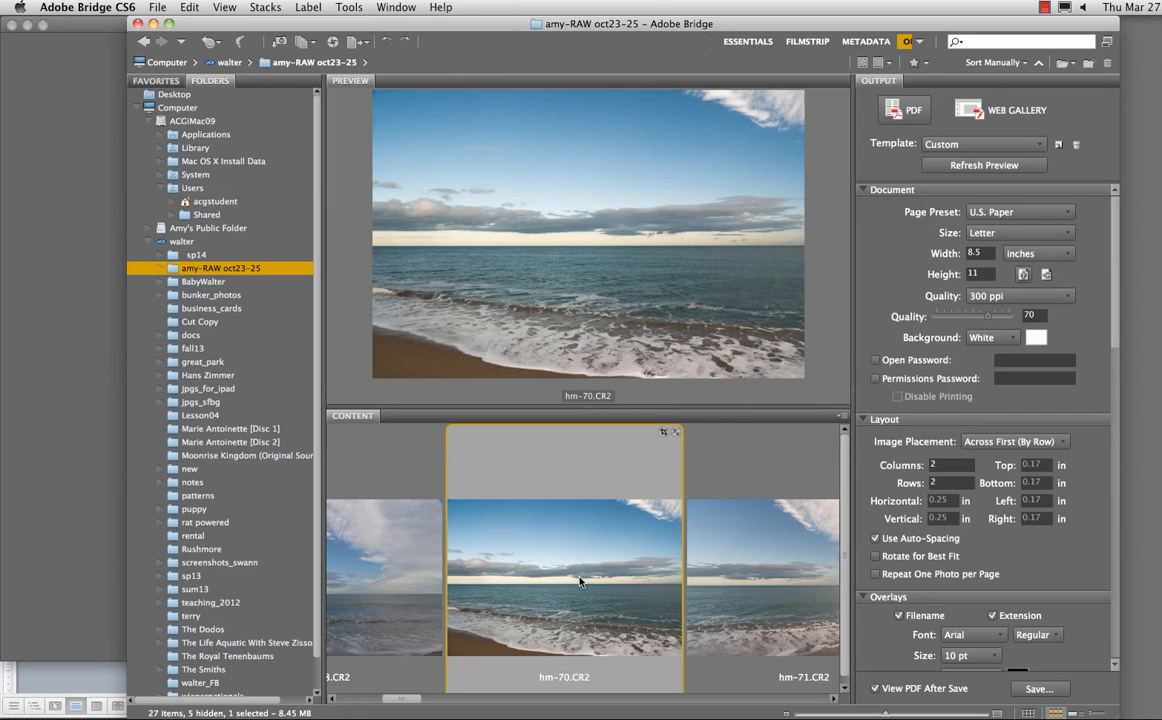
- Reopen hm-70.CR2 in Camera Raw, set Exposure to -5.00, save the settings and return to Bridge
double_click(579, 580)
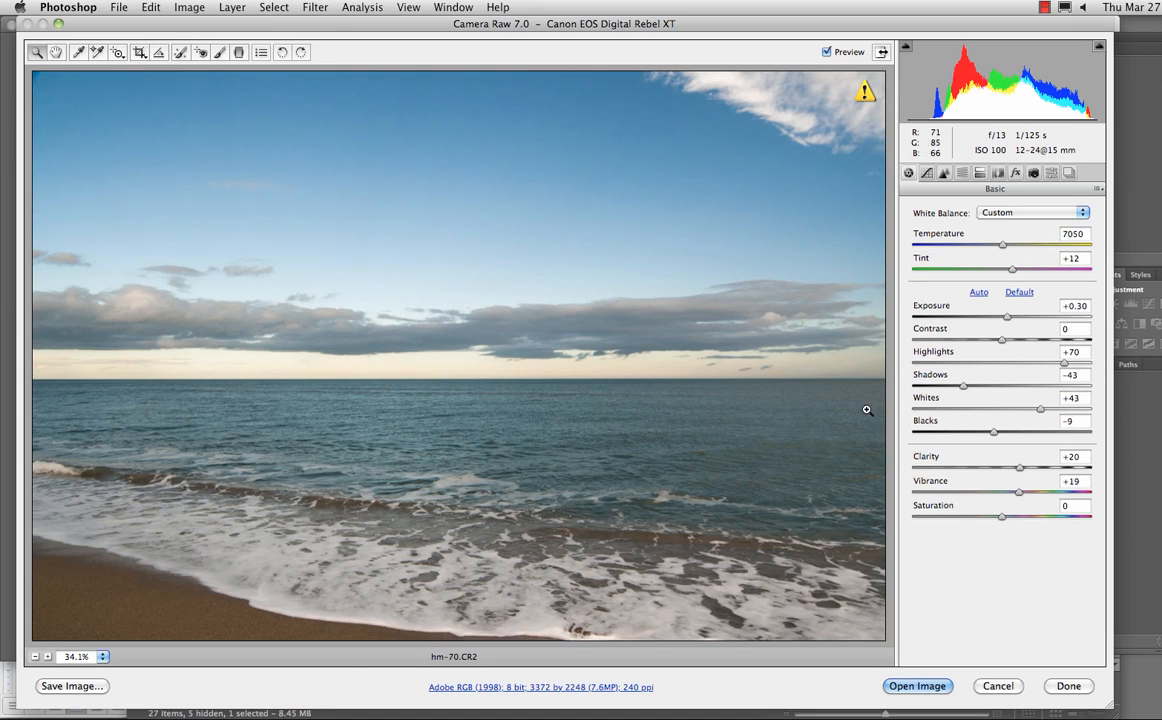
left_click_drag(1006, 317, 771, 280)
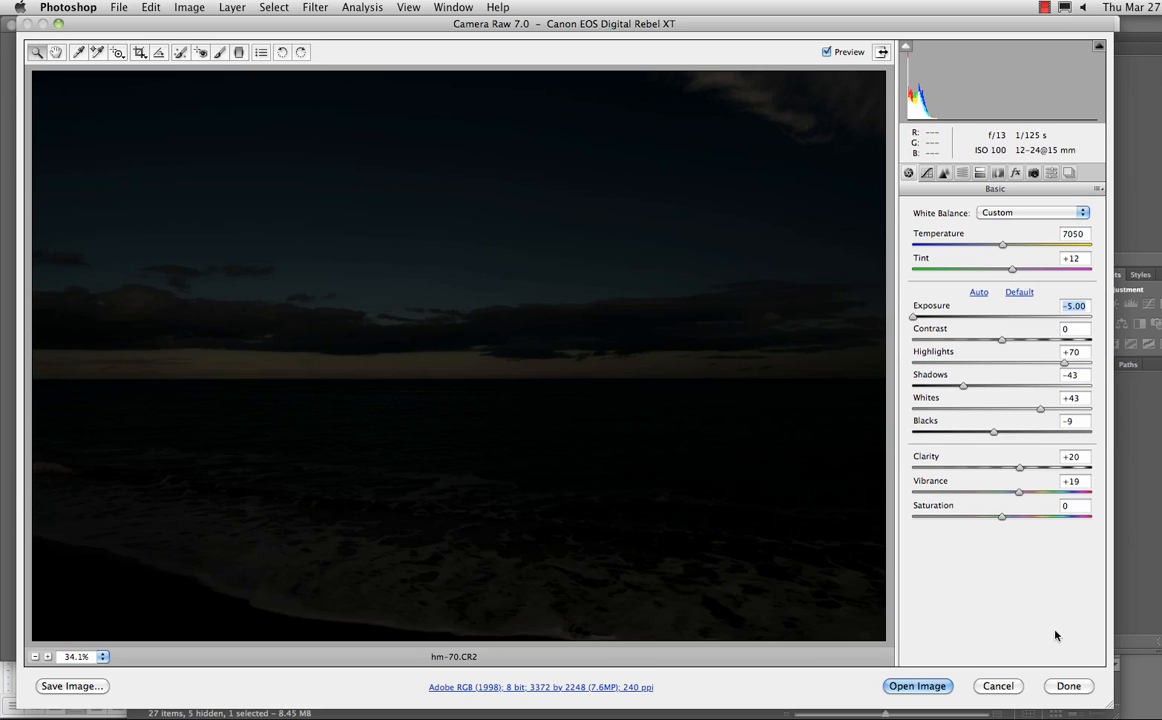
left_click(1068, 687)
left_click(714, 431)
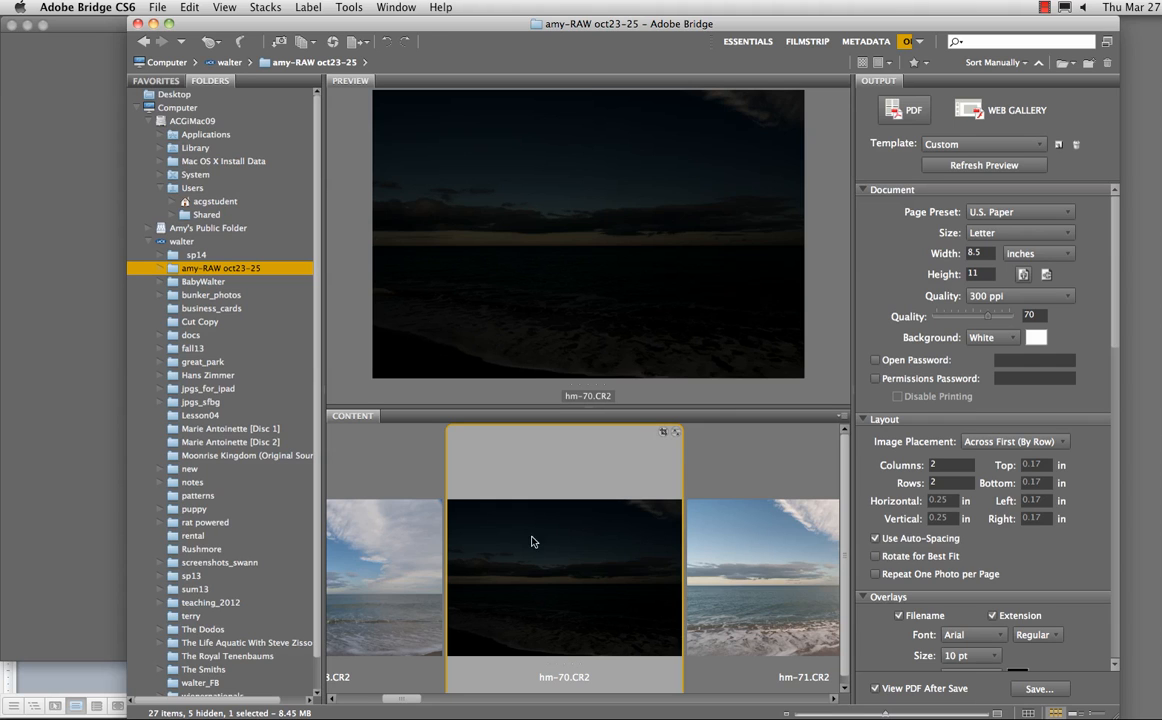
- Reopen hm-70.CR2 in Camera Raw, set Exposure to +0.15, save the settings and return to Bridge
double_click(581, 544)
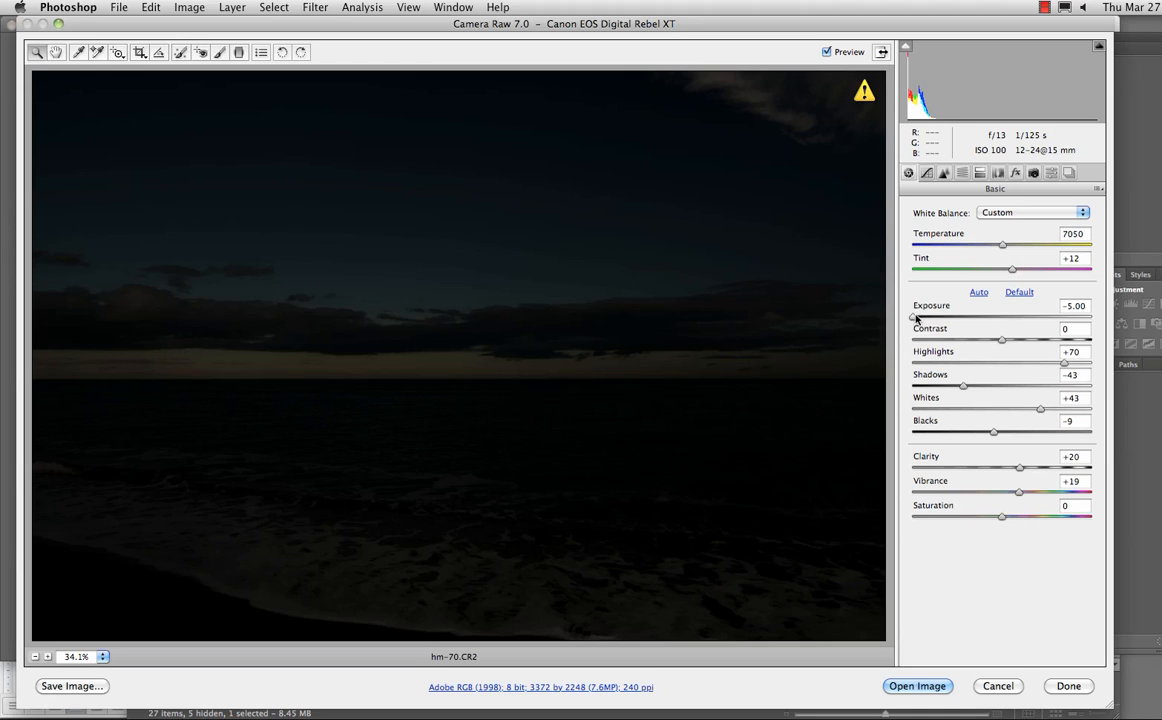
left_click_drag(915, 317, 1004, 318)
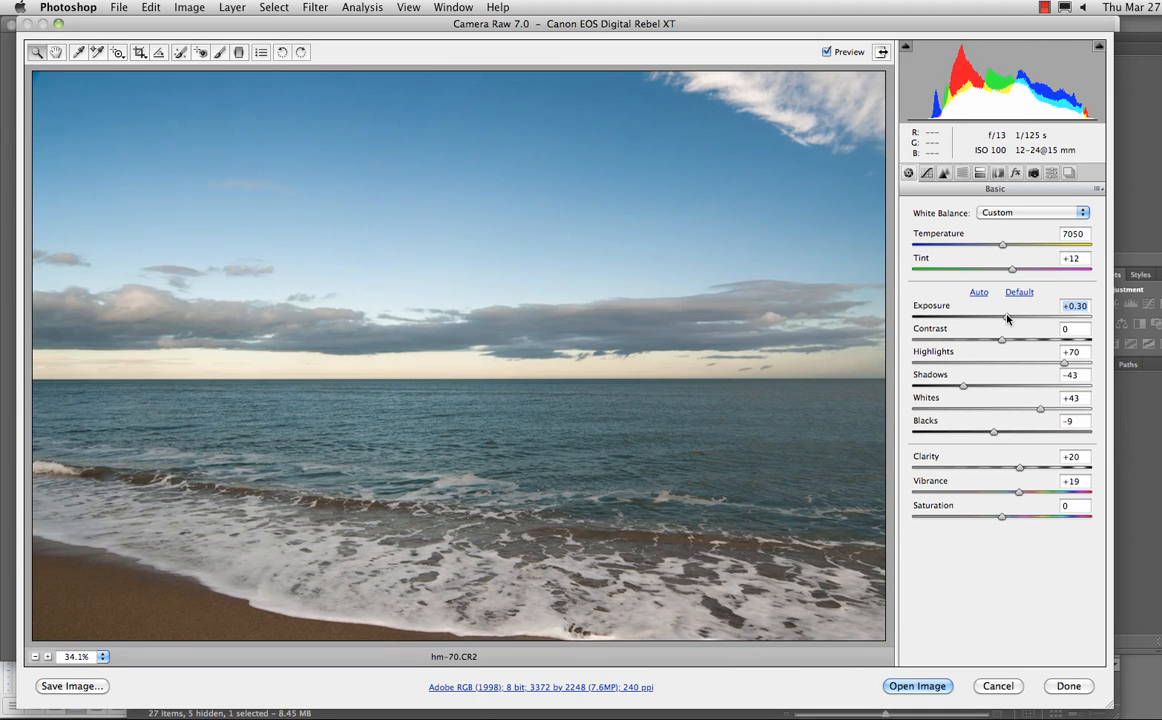
left_click(1068, 686)
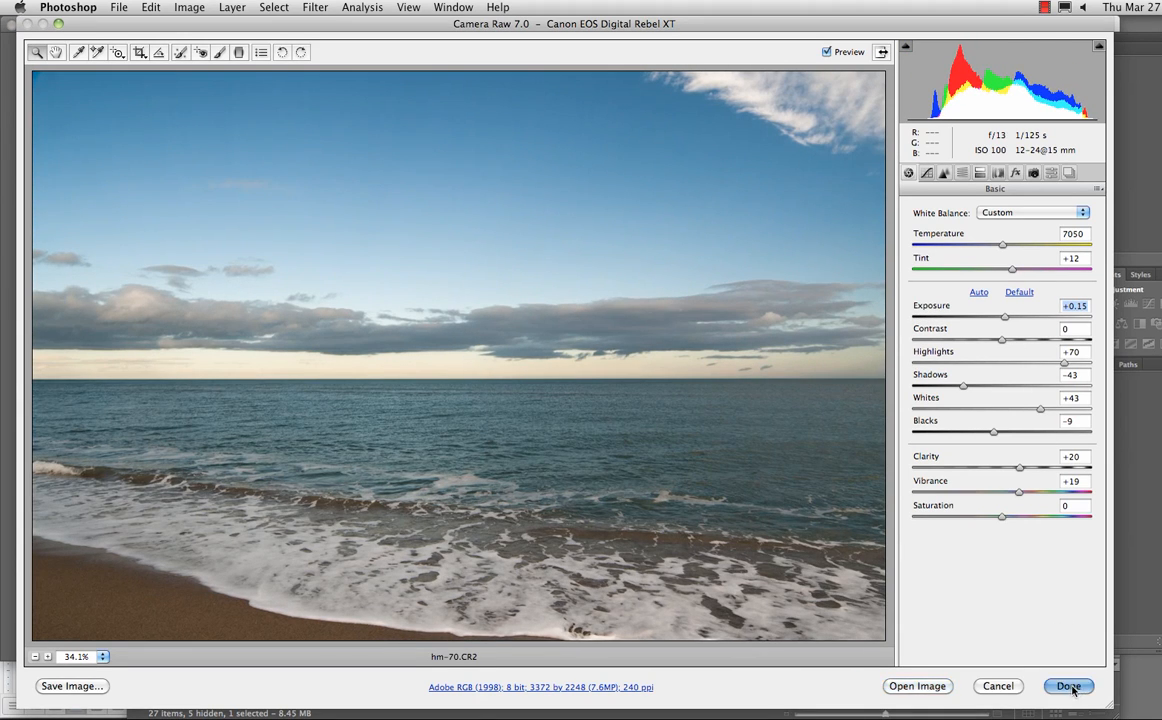
left_click(714, 442)
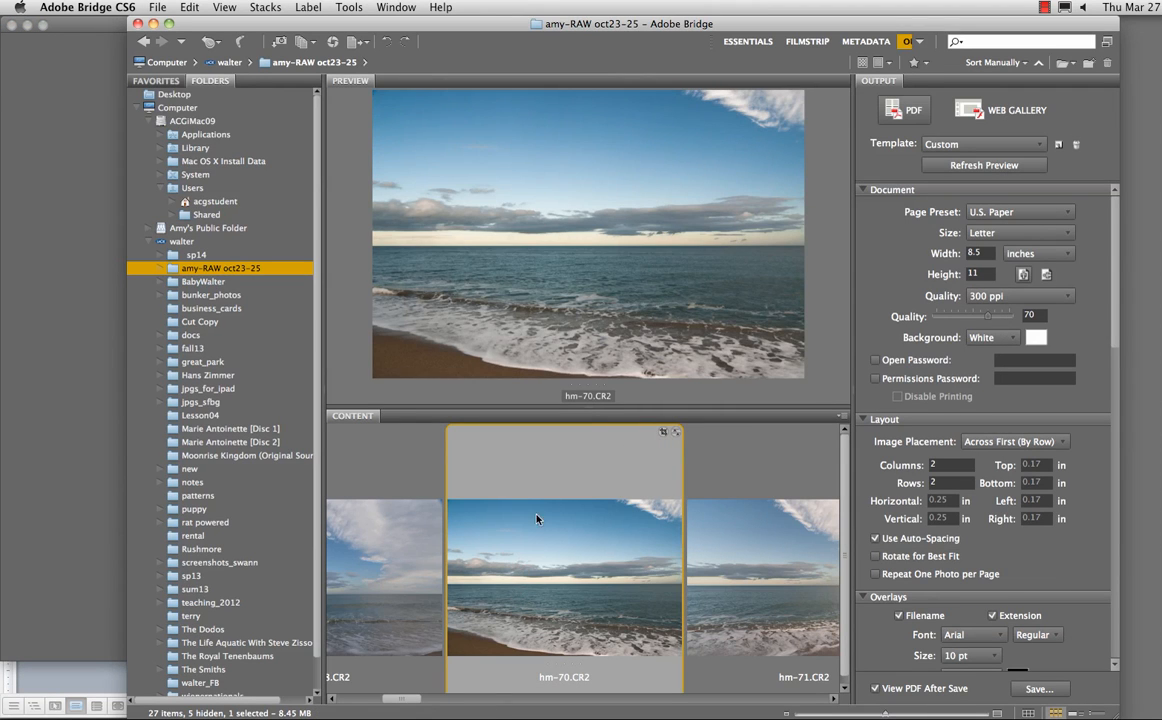
left_click(1047, 7)
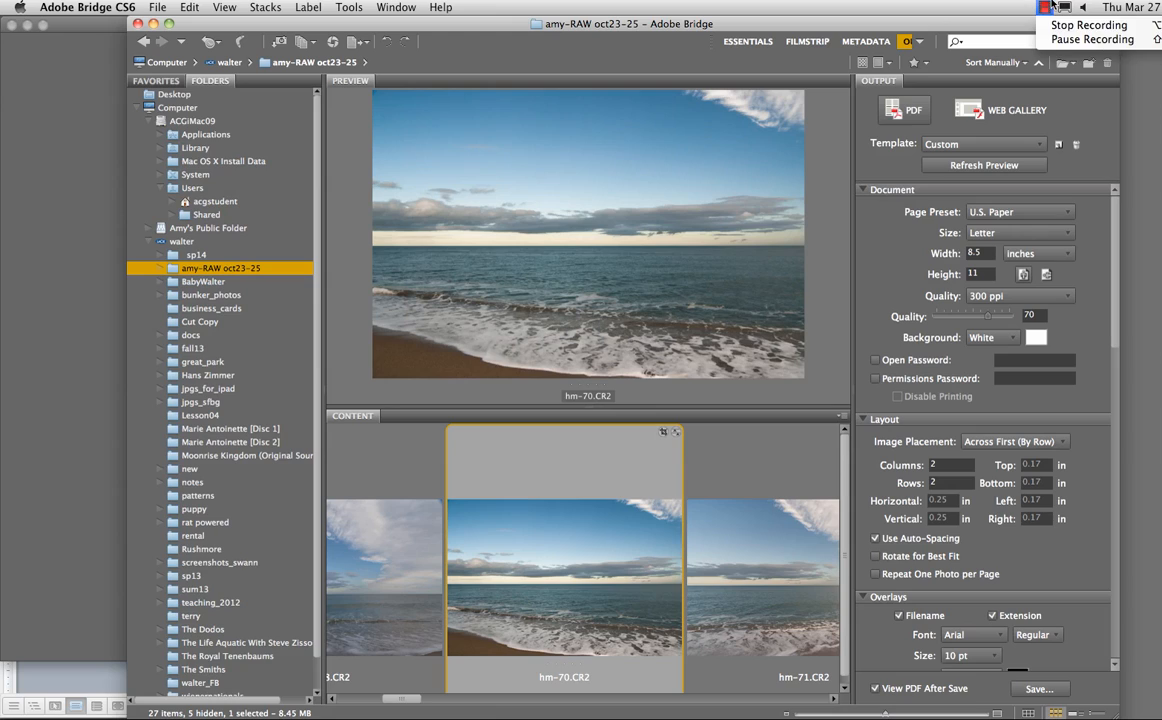